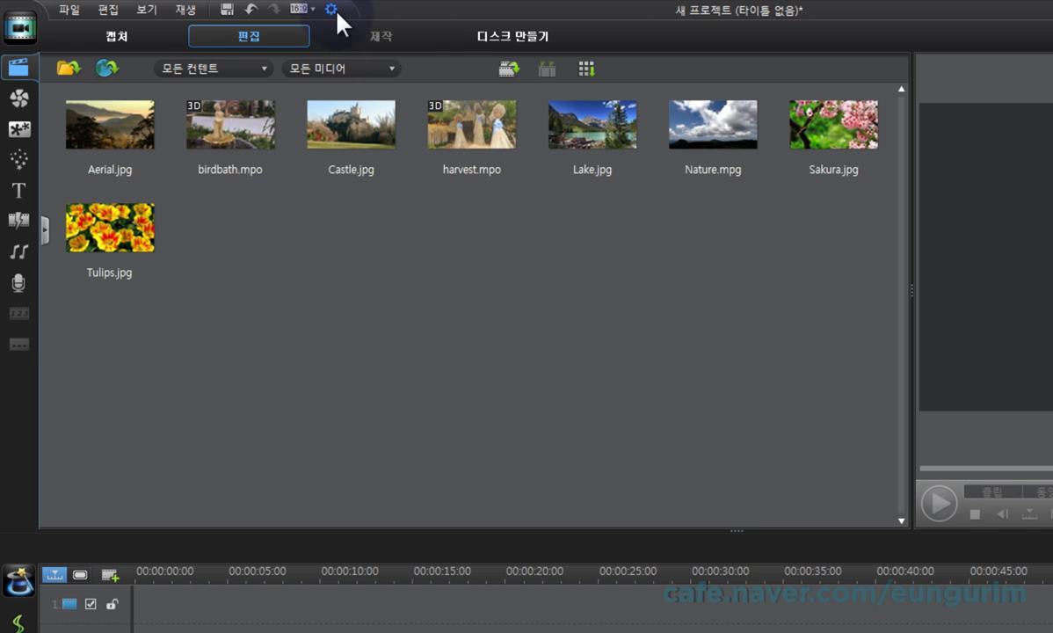
Step: Set the TV format preference to NTSC (30 frames) with drop frame time code set to 아니요 (No)
click(334, 11)
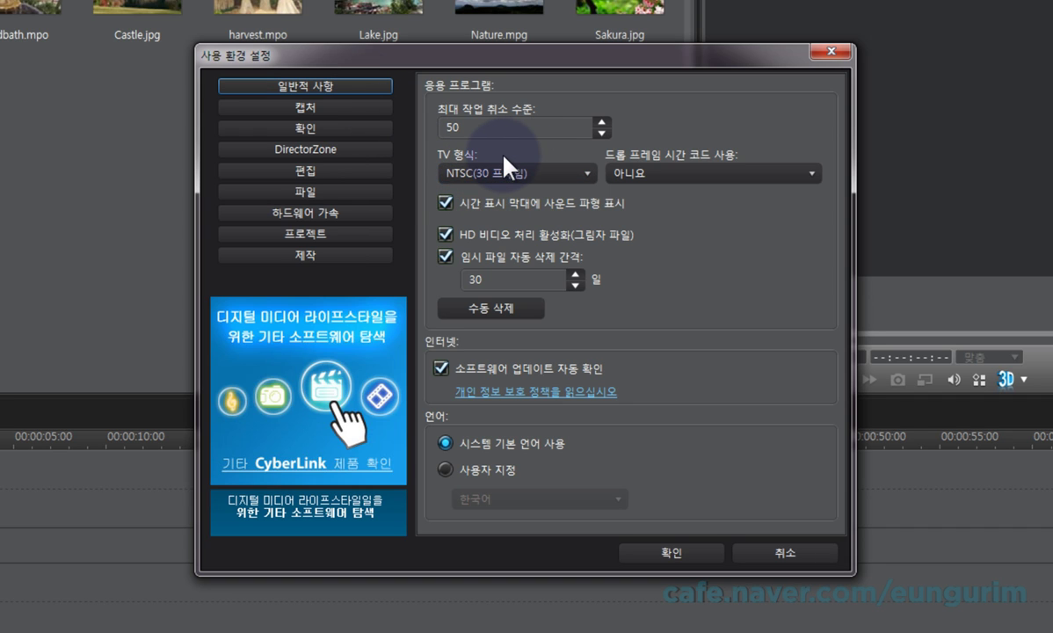
click(564, 176)
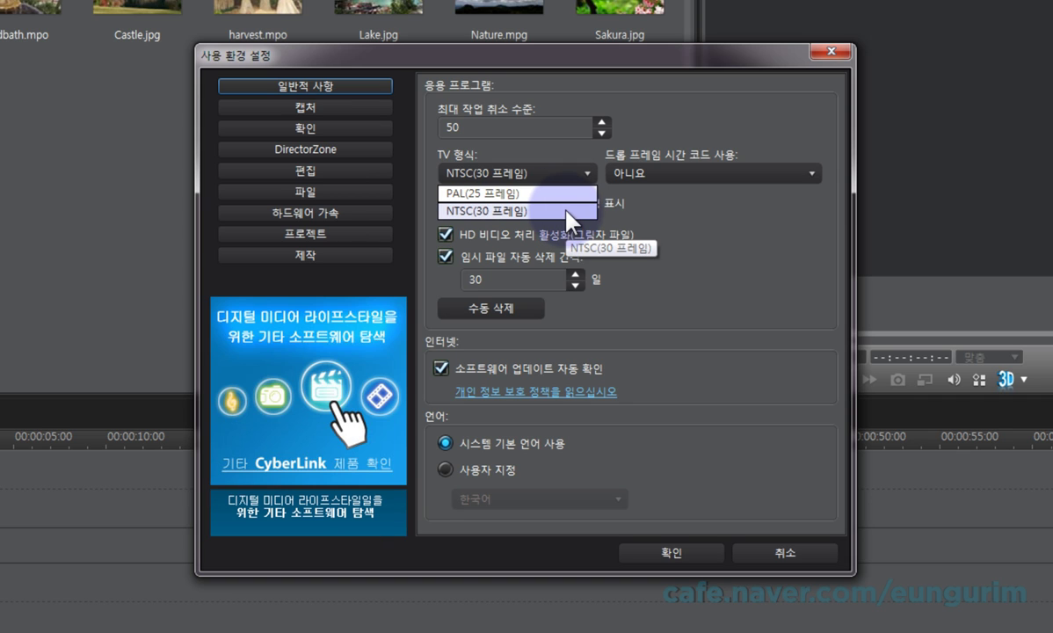
click(566, 210)
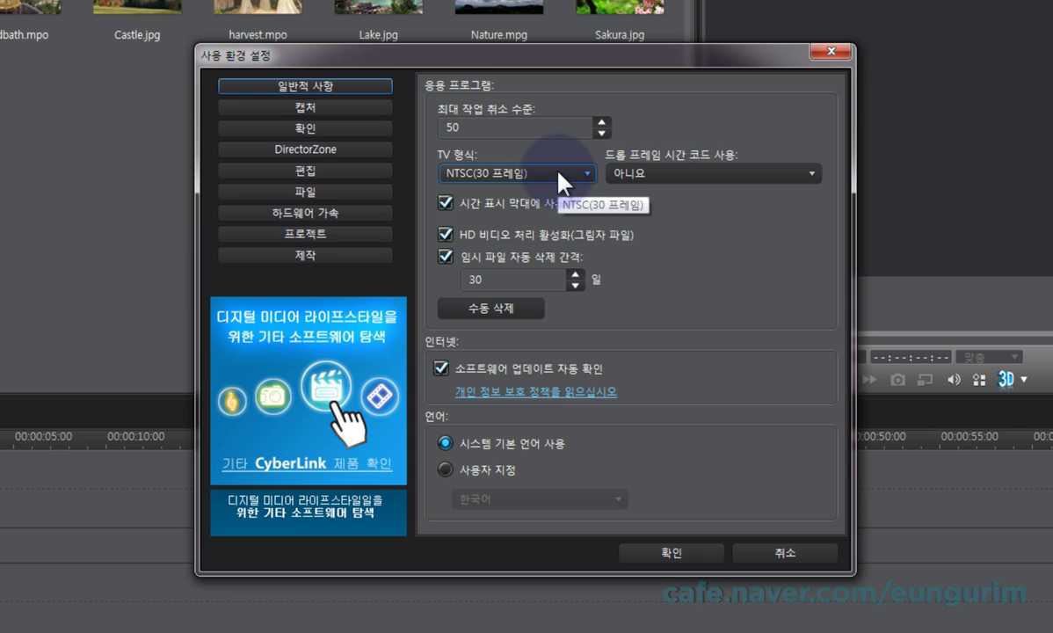
click(744, 180)
click(664, 193)
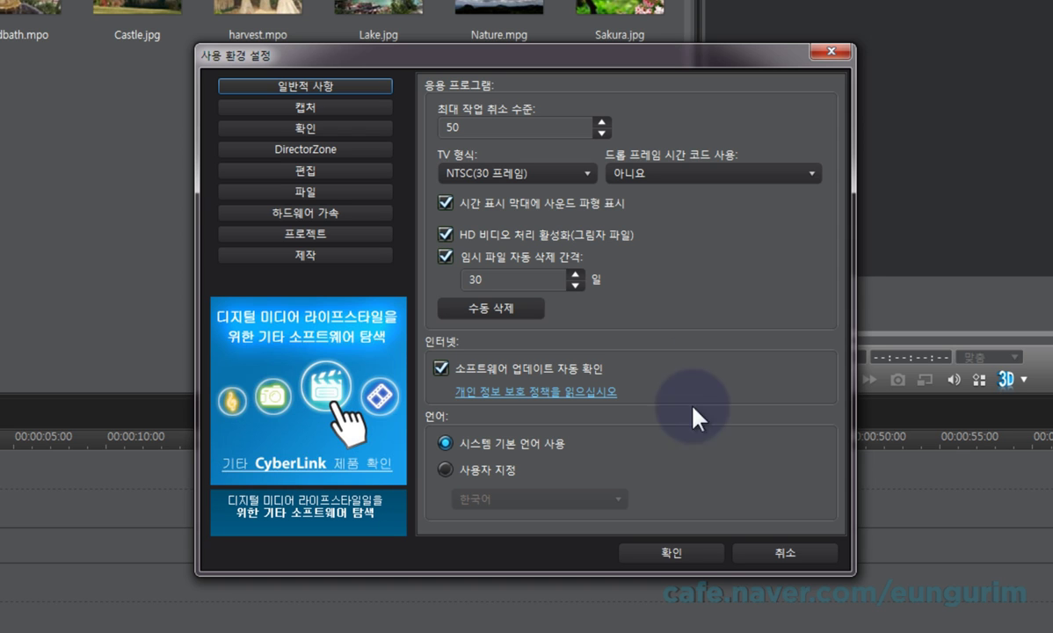
click(691, 555)
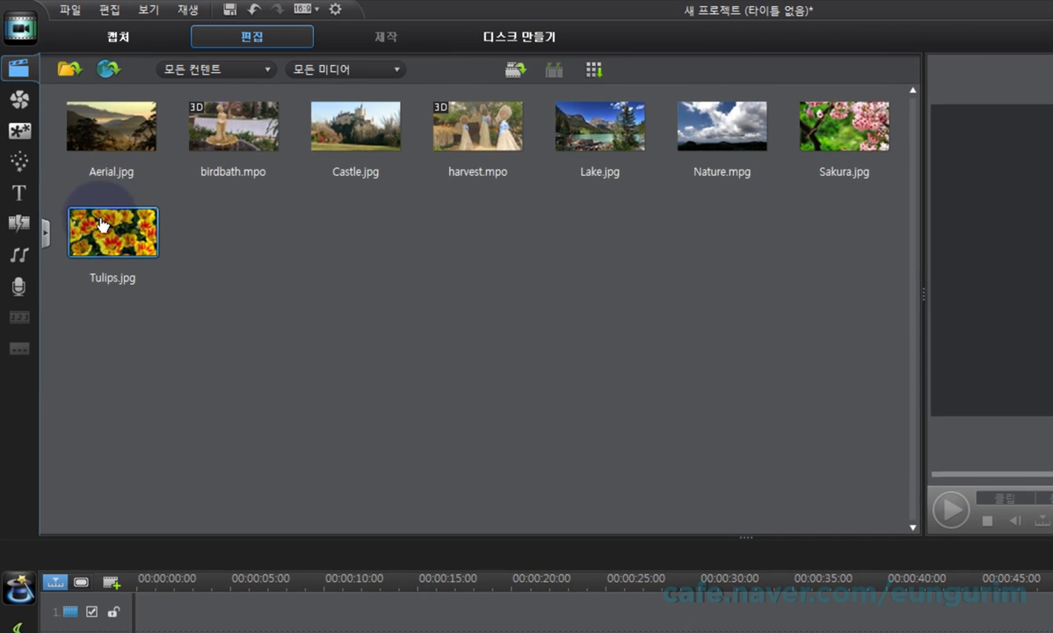
Step: Place Aerial.jpg at the start of video track 1 and set its duration to 1 second
drag(103, 226, 116, 609)
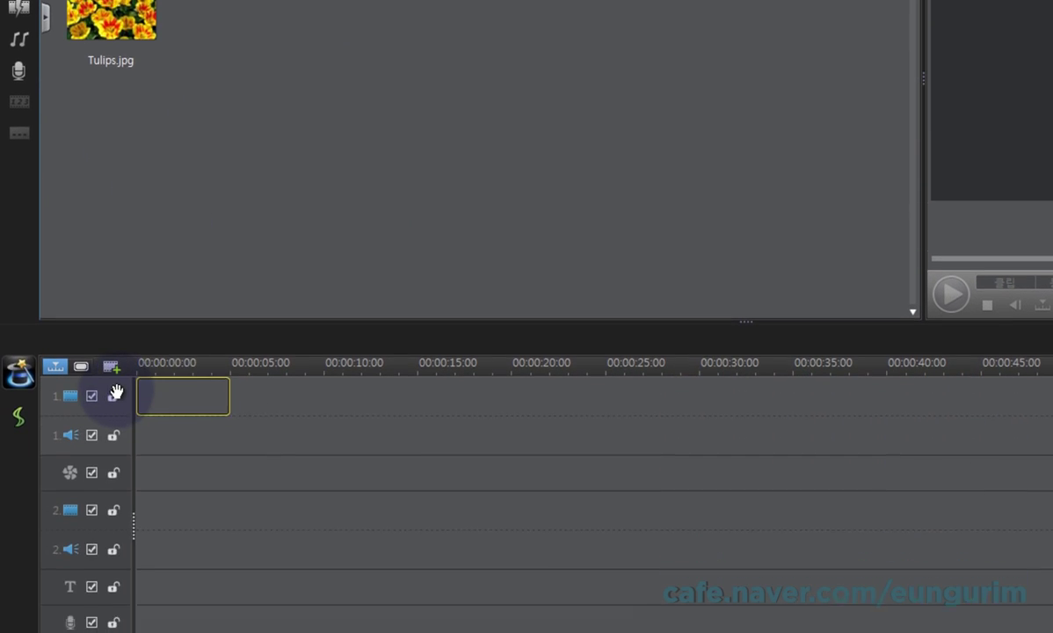
drag(116, 392, 235, 388)
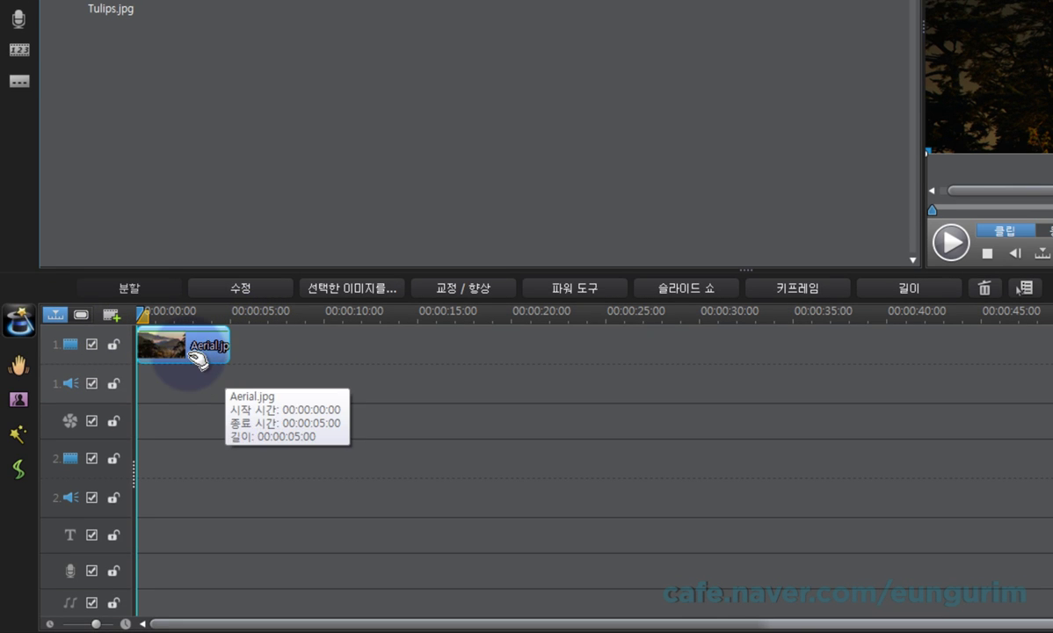
click(879, 297)
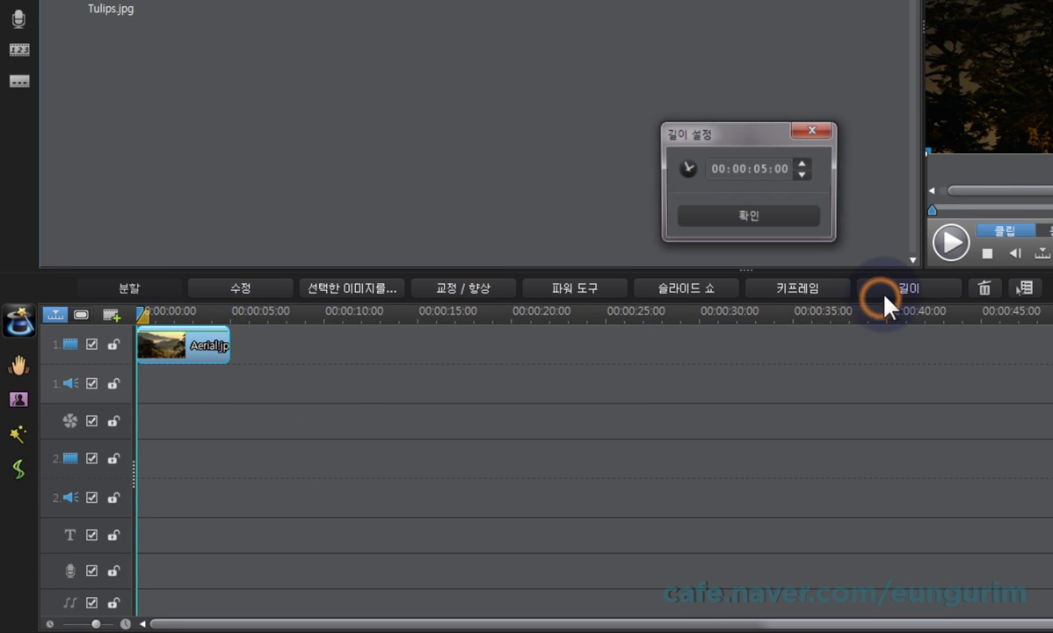
click(756, 169)
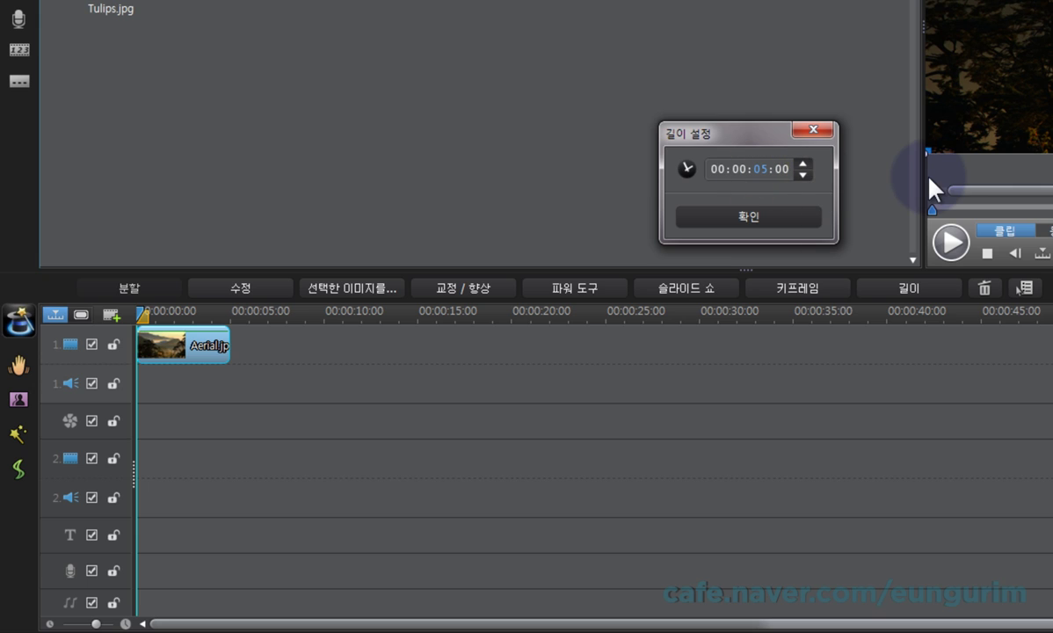
click(775, 216)
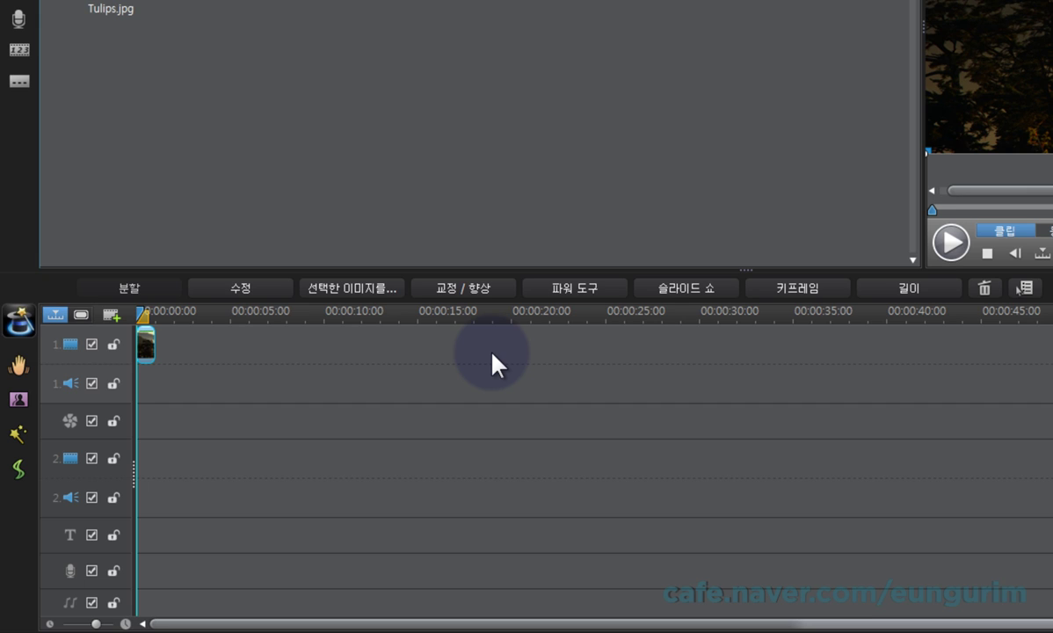
Step: Examine the Aerial.jpg clip on the timeline ruler at different scales, down to single frames
drag(430, 312, 796, 310)
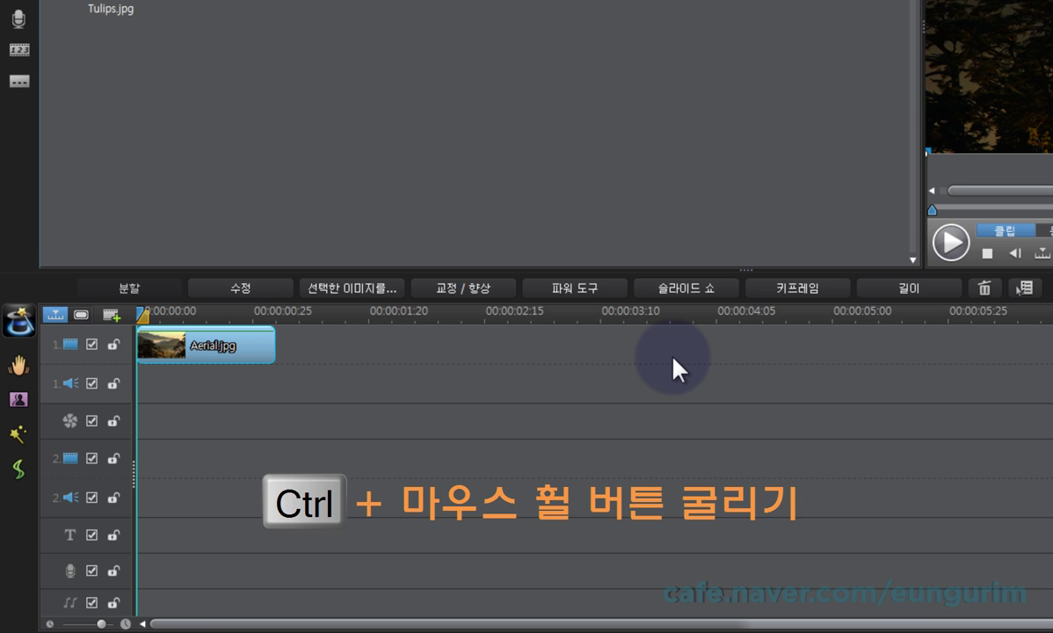
scroll(674, 358, down, 2)
scroll(673, 358, up, 4)
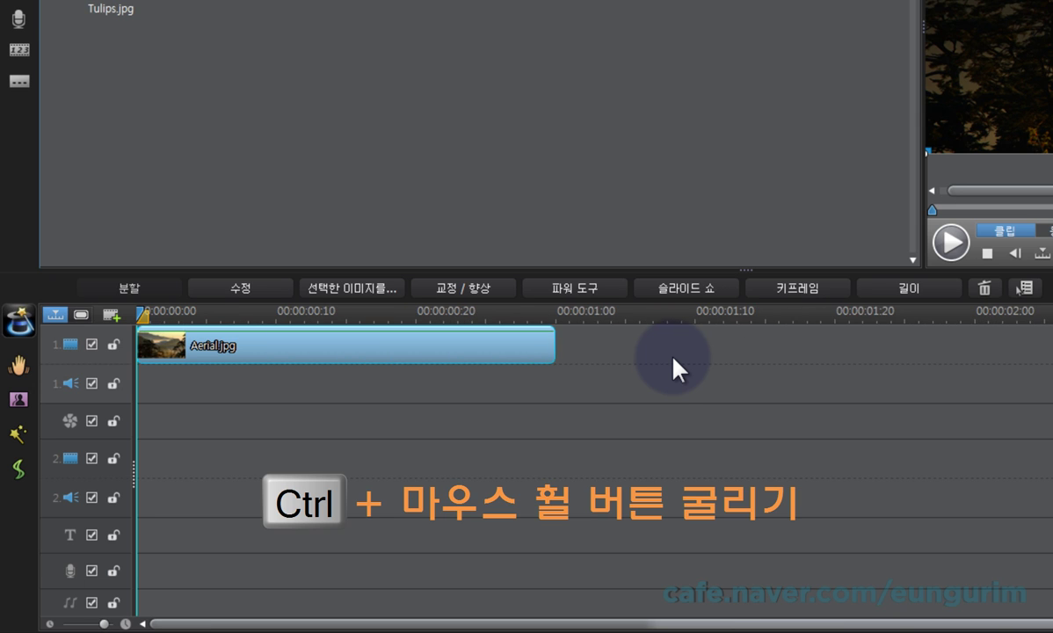
scroll(672, 366, down, 2)
scroll(672, 366, up, 2)
scroll(672, 366, down, 3)
scroll(673, 376, up, 3)
scroll(672, 377, down, 3)
scroll(672, 376, up, 3)
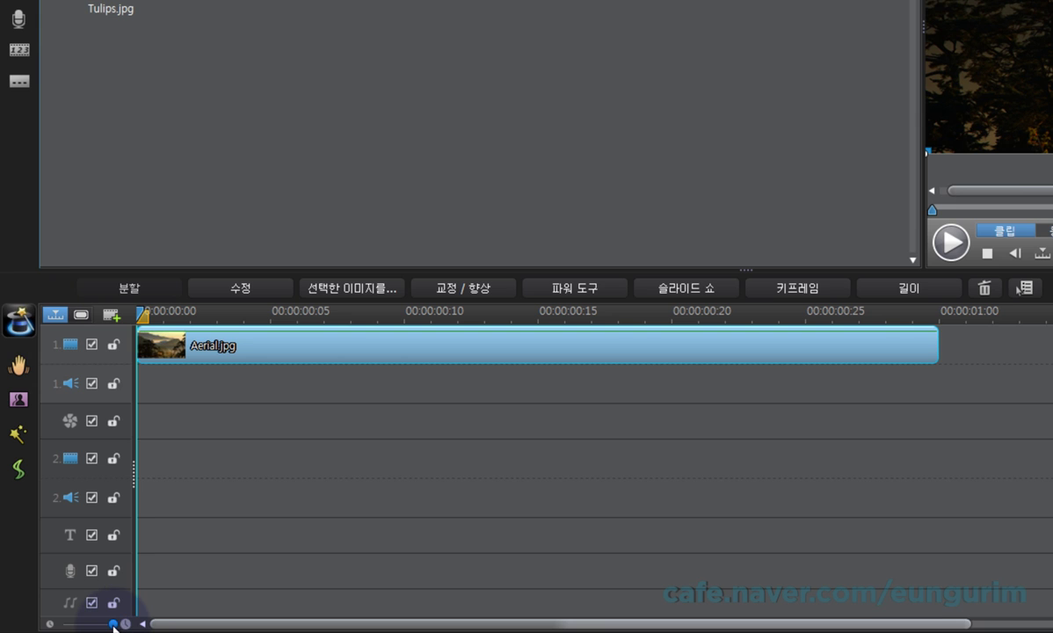
mouse_move(113, 624)
mouse_down()
mouse_move(64, 623)
mouse_move(118, 623)
mouse_up()
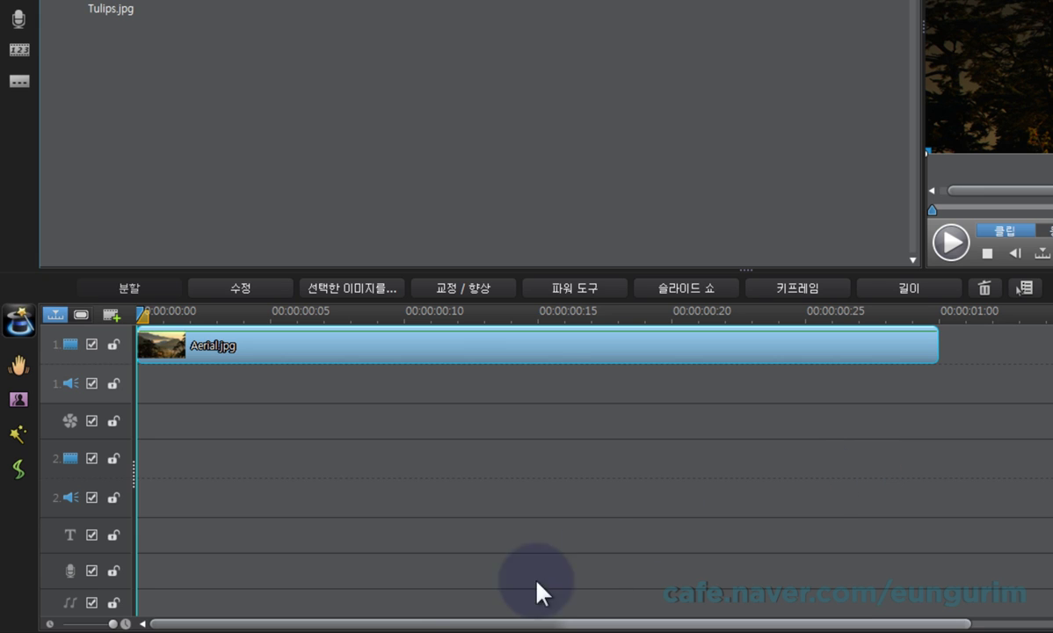
click(113, 623)
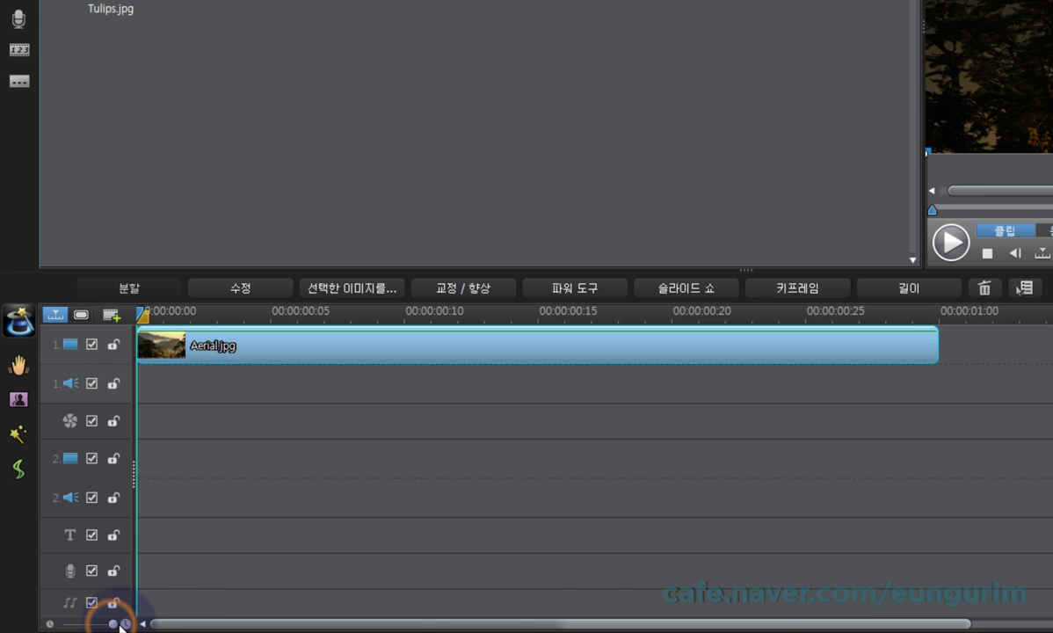
click(117, 624)
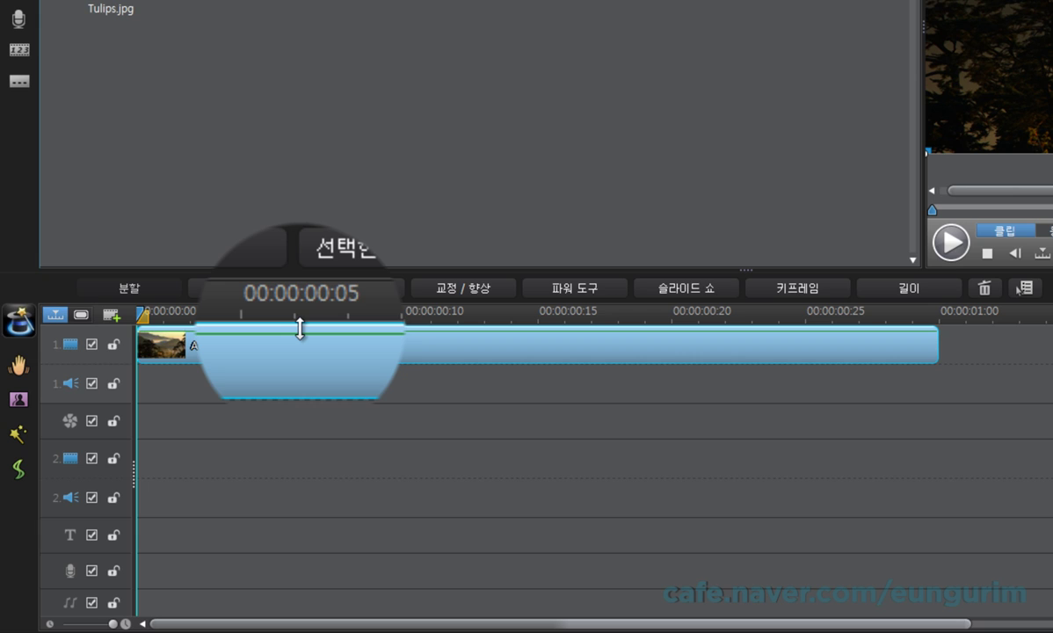
Step: Check individual frames of the Aerial.jpg clip at timecodes between 00:00:00:21 and 00:00:00:29 with the playhead
click(300, 327)
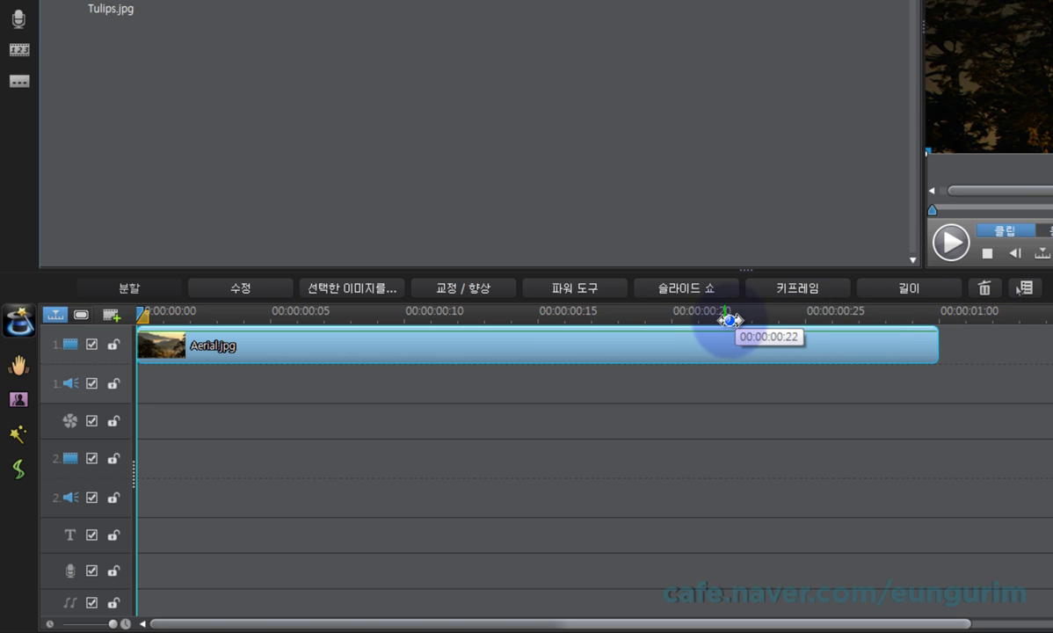
click(691, 313)
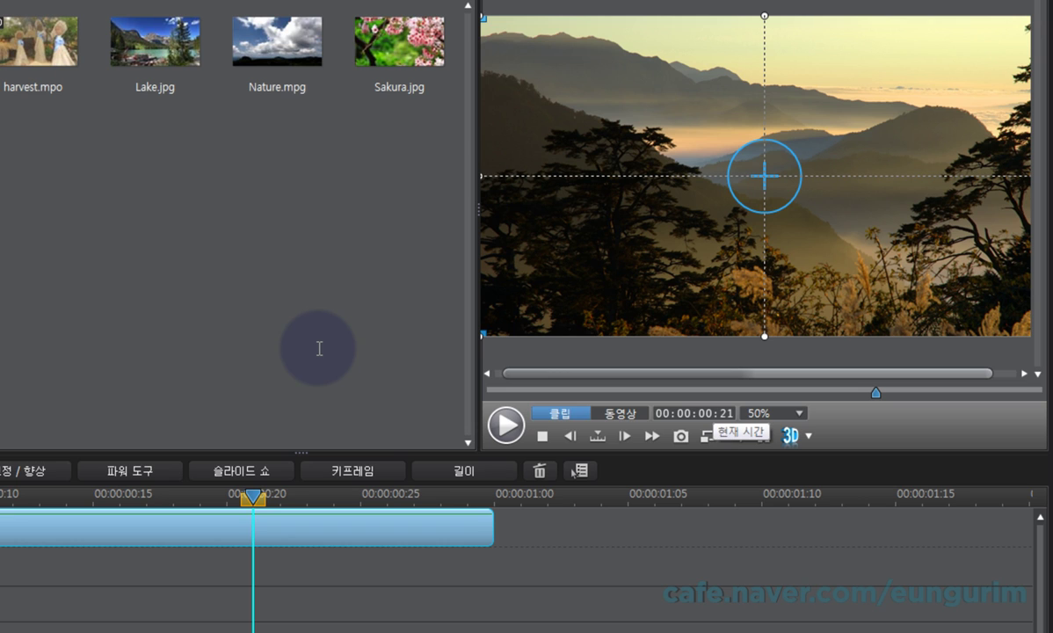
click(307, 498)
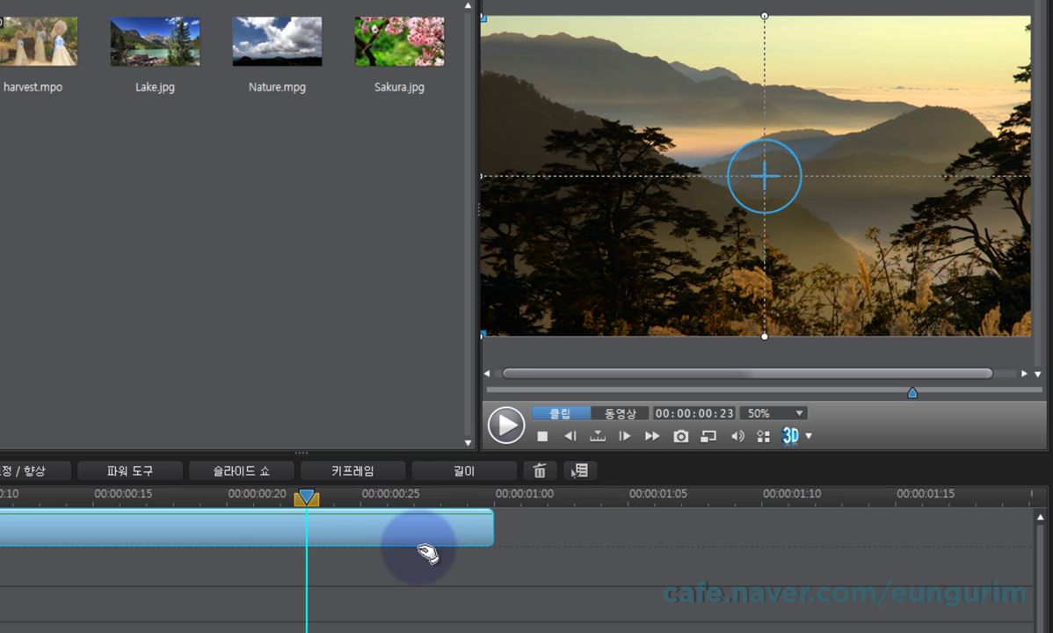
click(333, 498)
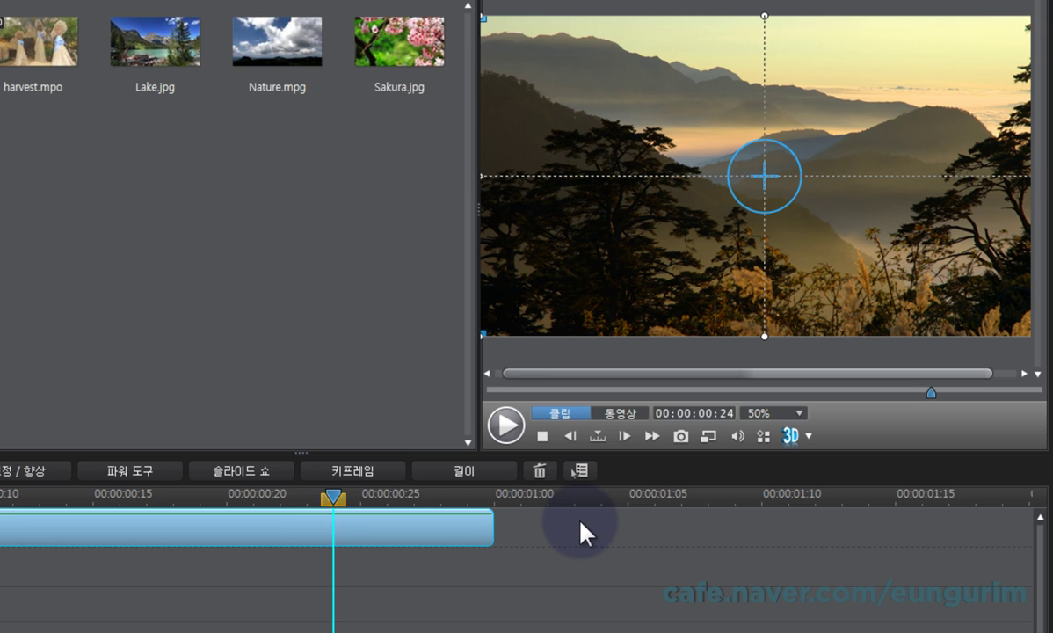
click(460, 501)
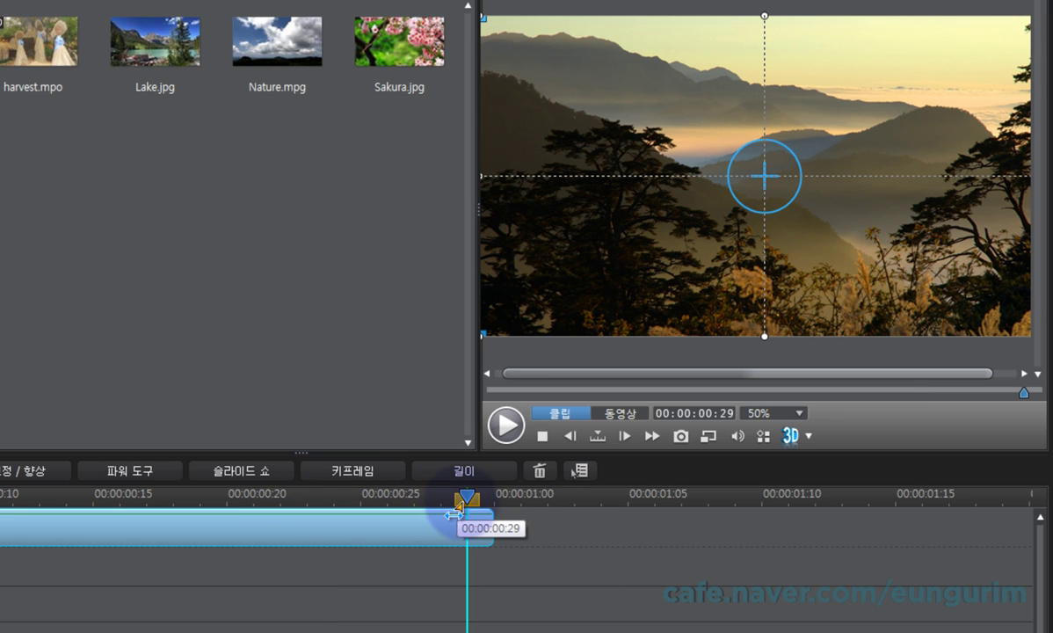
click(251, 497)
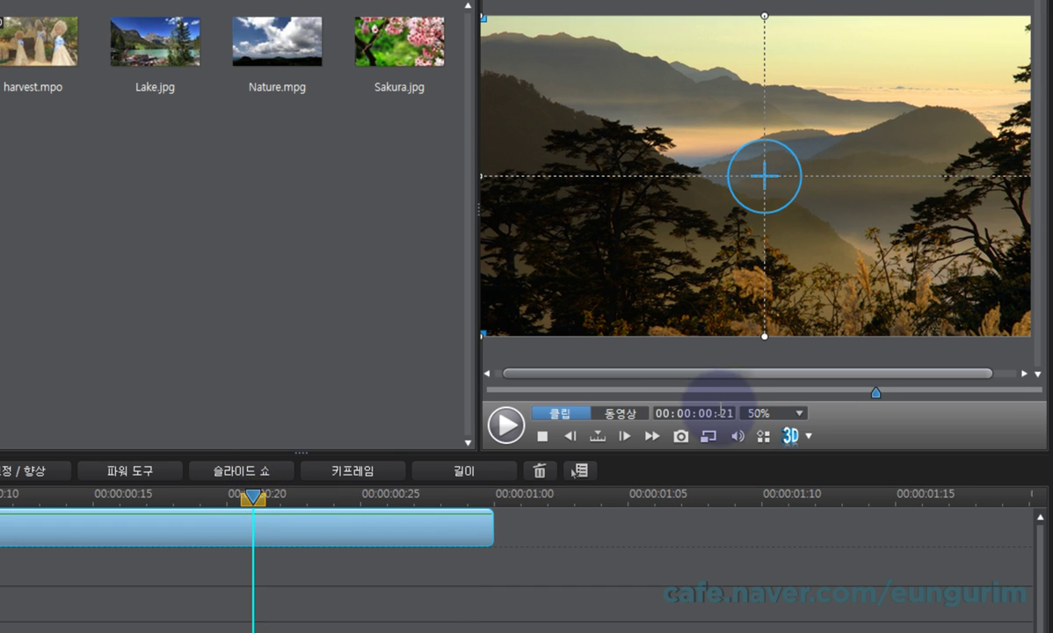
Step: Set the preview's current time to 00:00:00:29 to reach that frame of the Aerial.jpg clip
click(727, 411)
text(29)
key(Return)
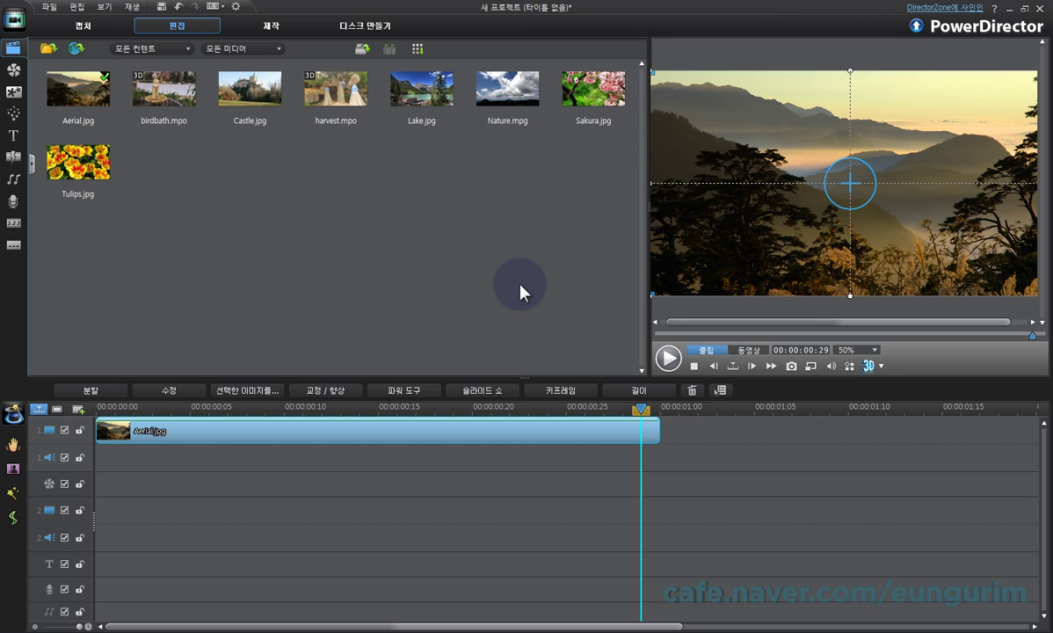
Step: Delete the Aerial.jpg clip from video track 1
drag(740, 477, 536, 445)
click(537, 437)
key(Delete)
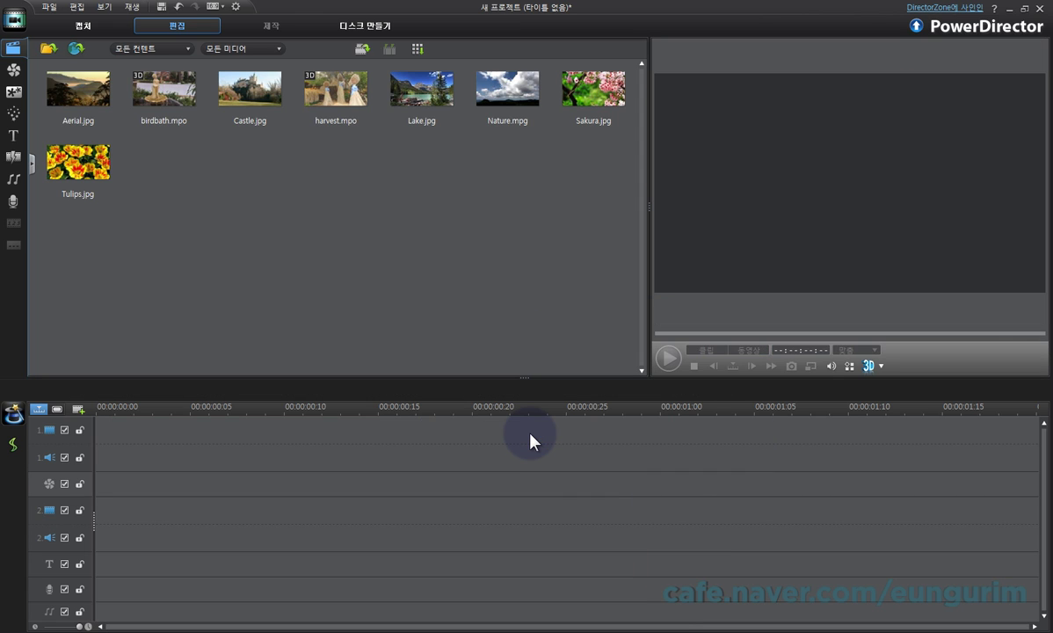
Step: Place Lake.jpg at the start of video track 1 and Nature.mpg directly after it
drag(420, 91, 98, 430)
click(594, 428)
drag(587, 410, 157, 413)
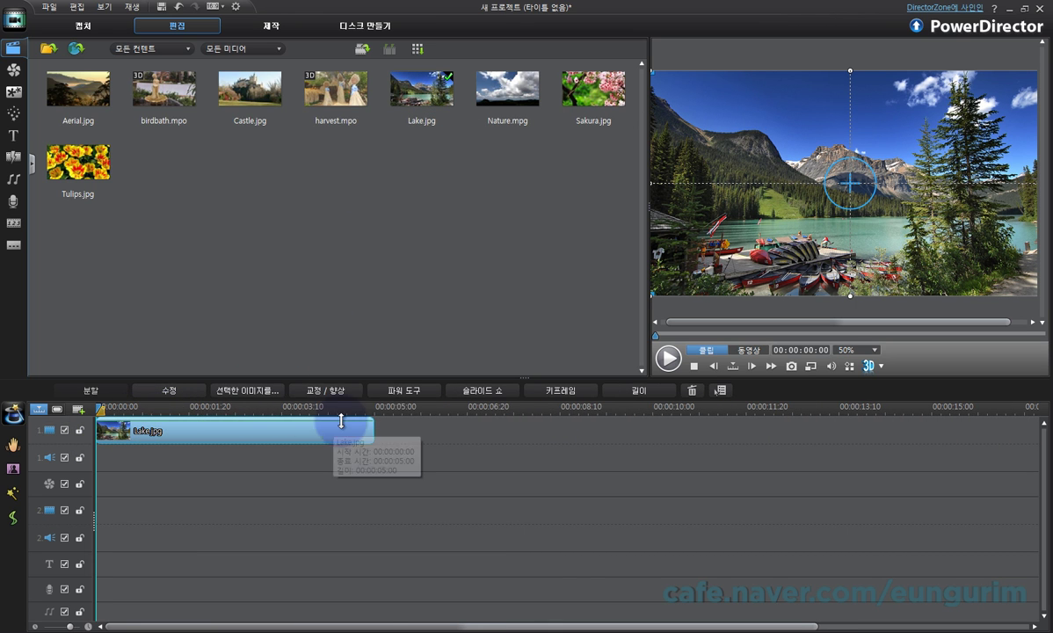
drag(381, 413, 357, 411)
drag(505, 99, 400, 447)
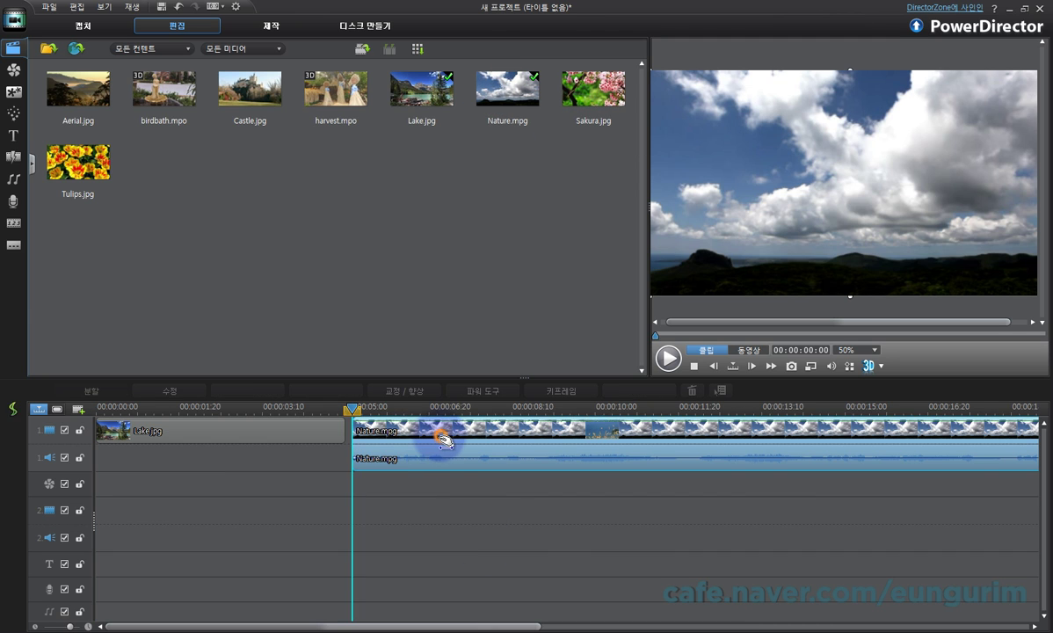
drag(548, 402, 460, 393)
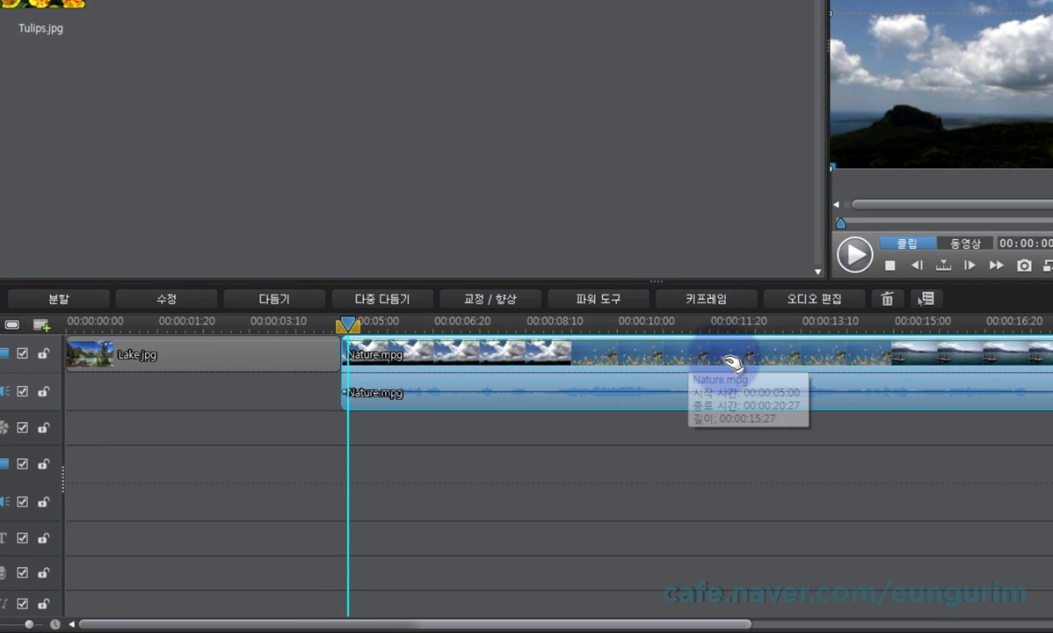
Step: Select the timeline range over Nature.mpg from about 7 to 16 seconds and copy it
click(800, 338)
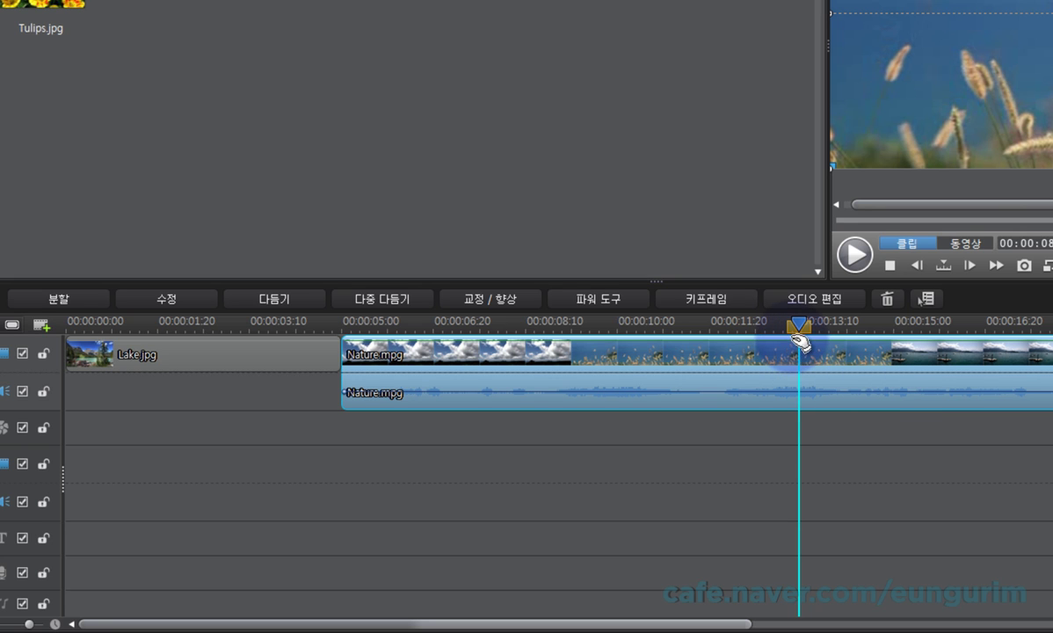
drag(798, 327, 480, 348)
drag(808, 335, 945, 332)
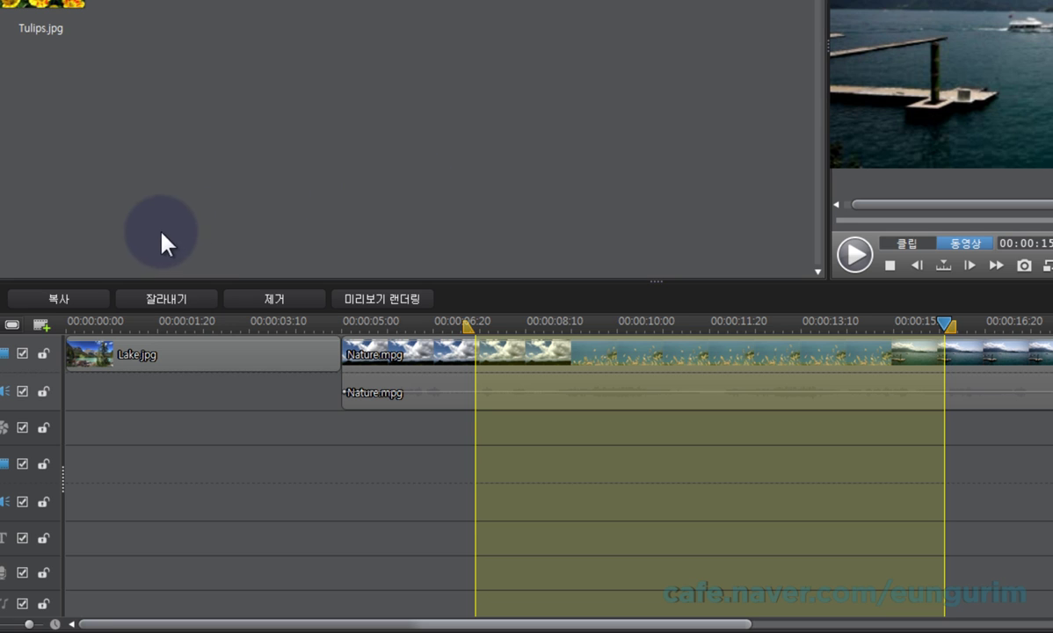
click(88, 298)
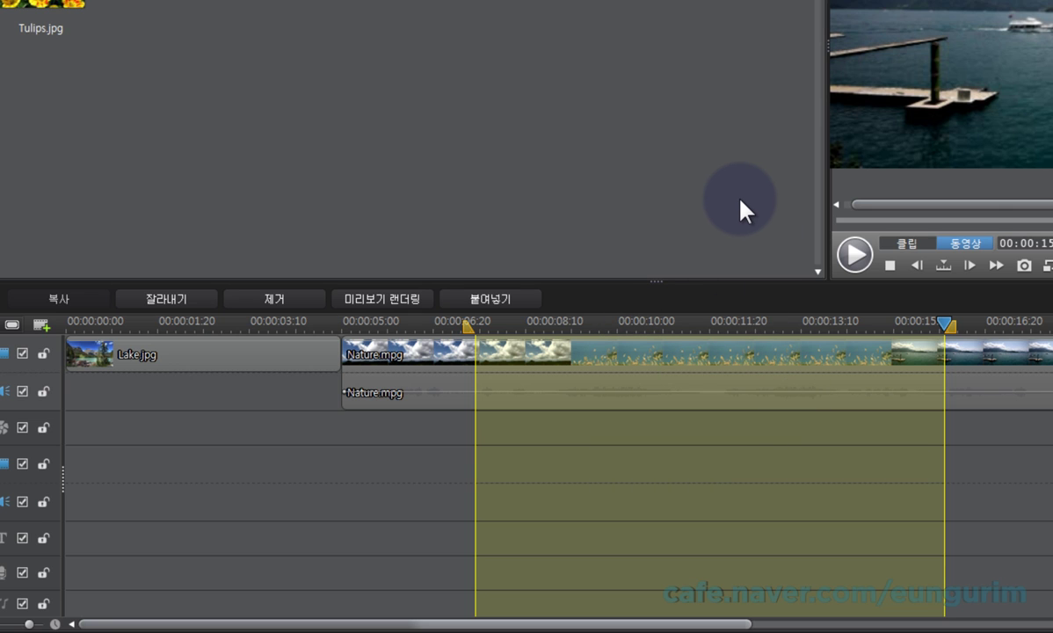
Step: Try inserting the copied range inside the Lake.jpg clip at about 2 seconds and undo the insertion
click(192, 325)
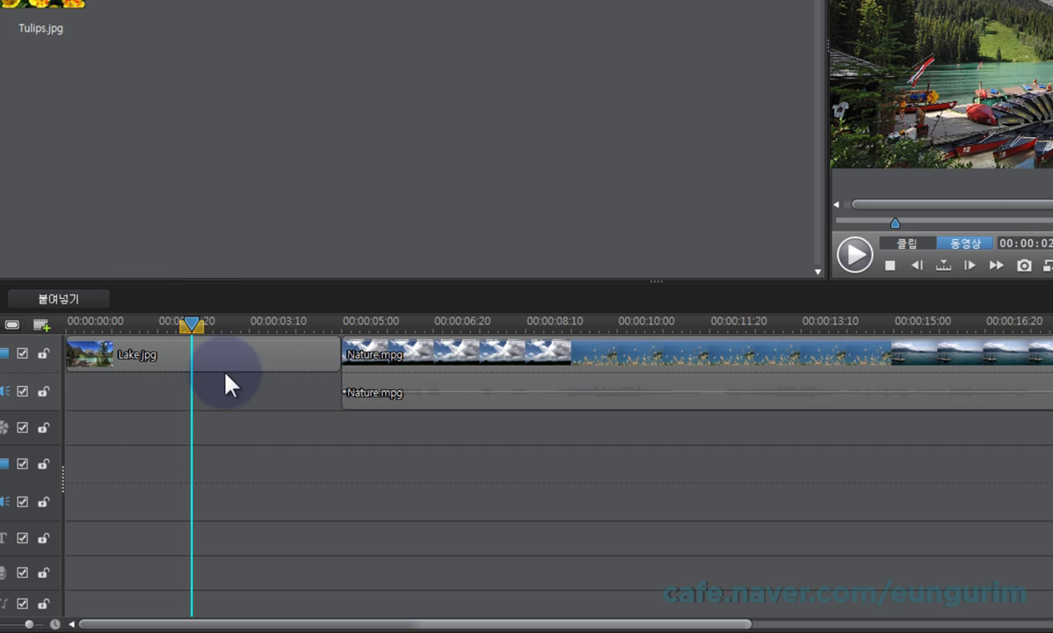
click(88, 304)
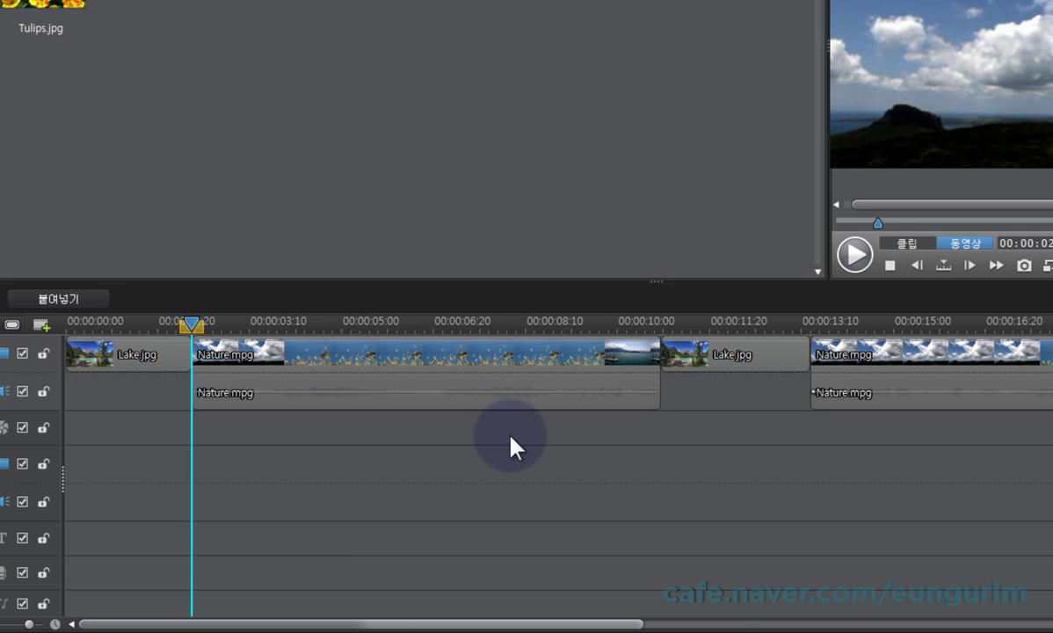
key(Delete)
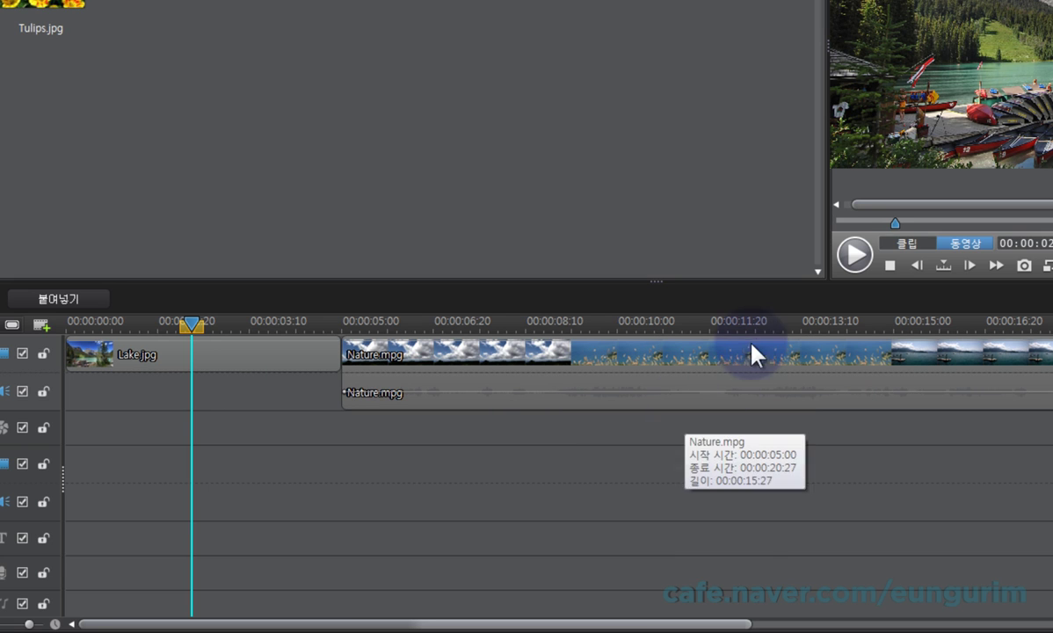
Step: Select the timeline range over Nature.mpg from about 00:00:09:25 to 15 seconds and cut it
click(771, 324)
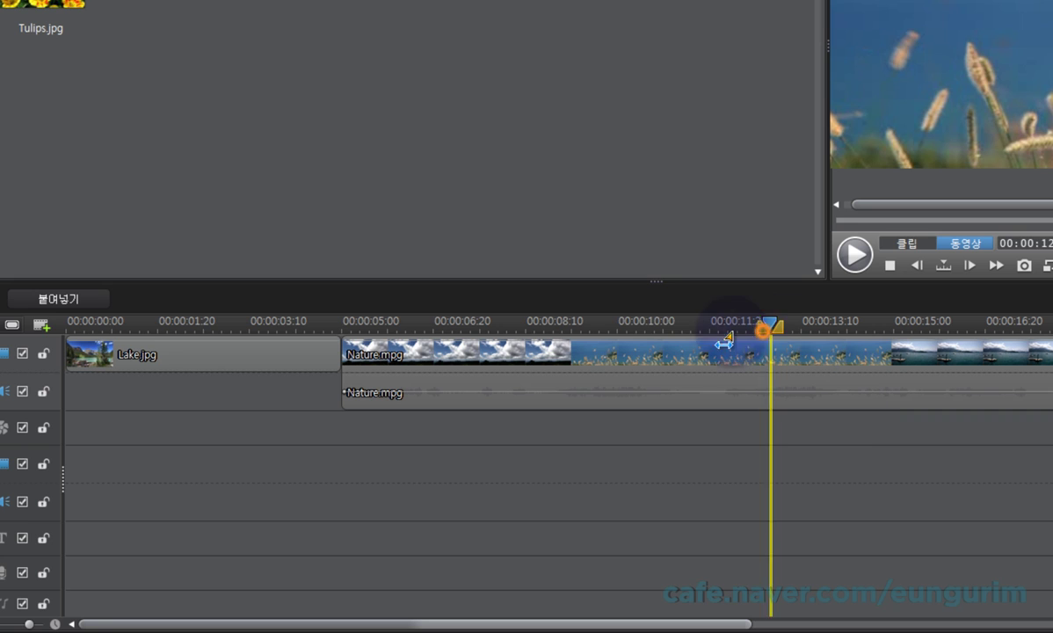
drag(771, 323, 609, 324)
drag(780, 333, 904, 332)
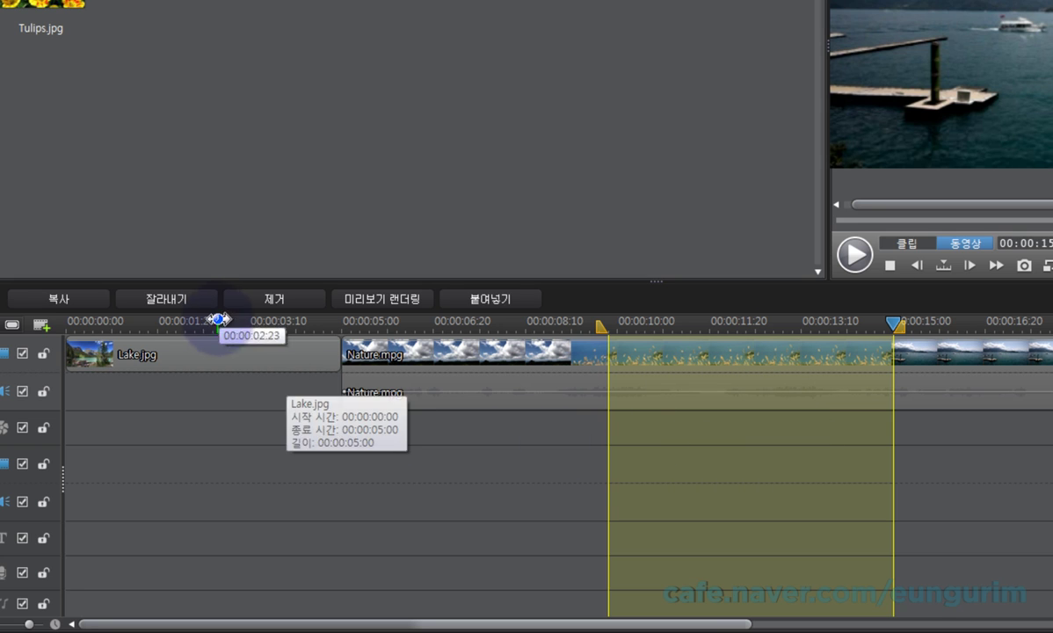
click(180, 299)
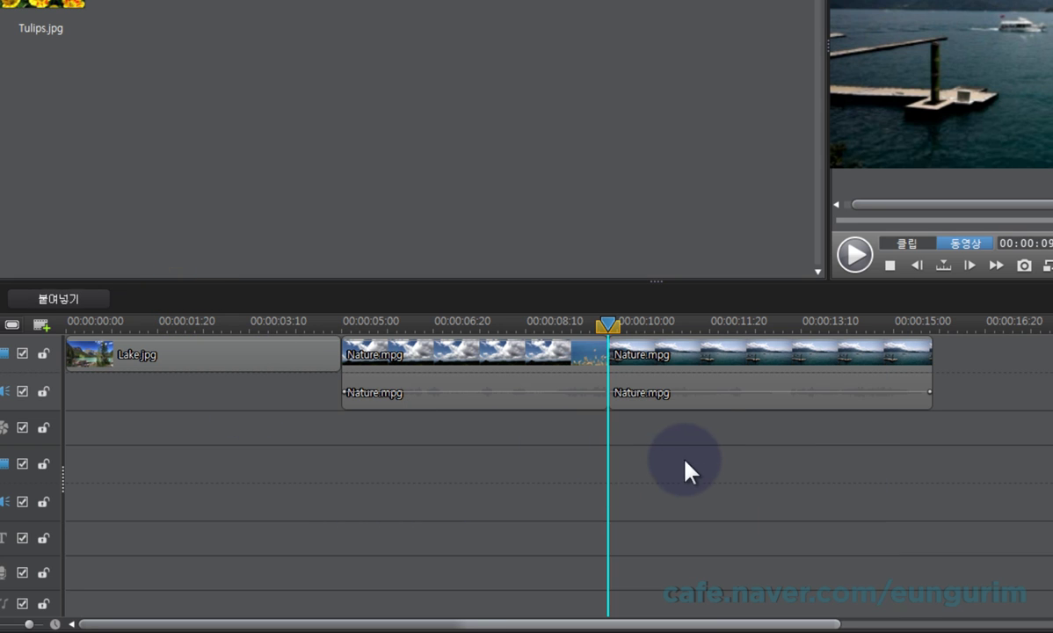
Step: Insert the cut range inside the Lake.jpg clip at about 2 seconds
click(674, 325)
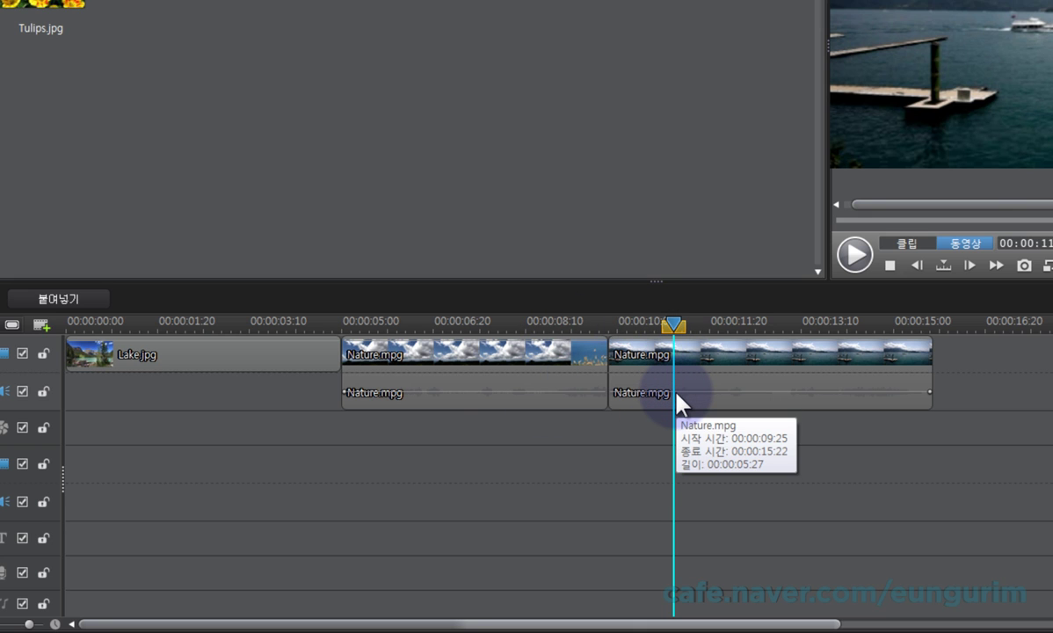
click(193, 323)
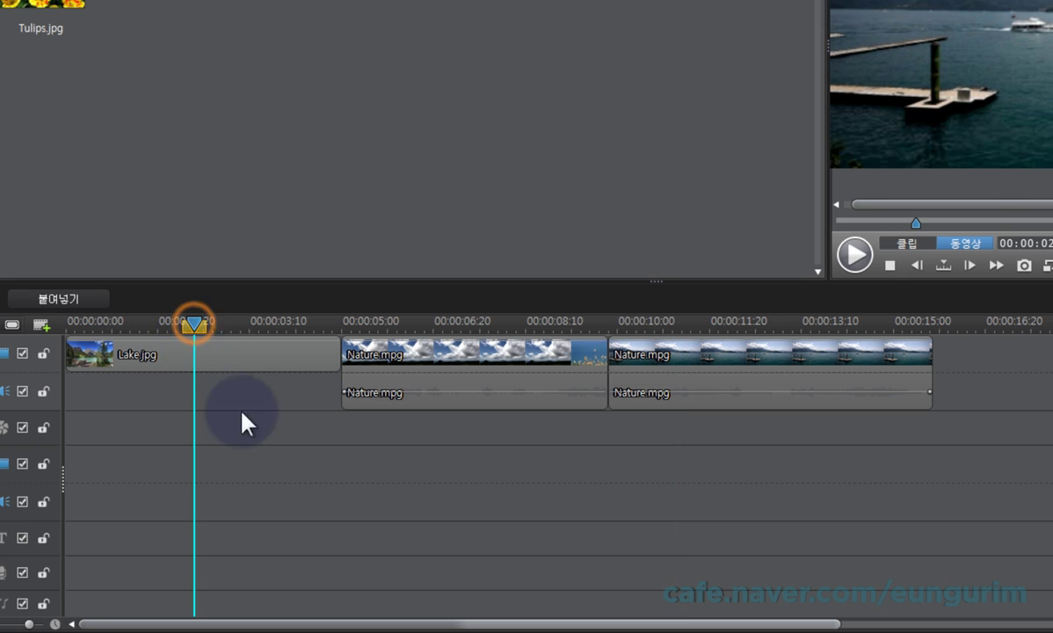
click(70, 300)
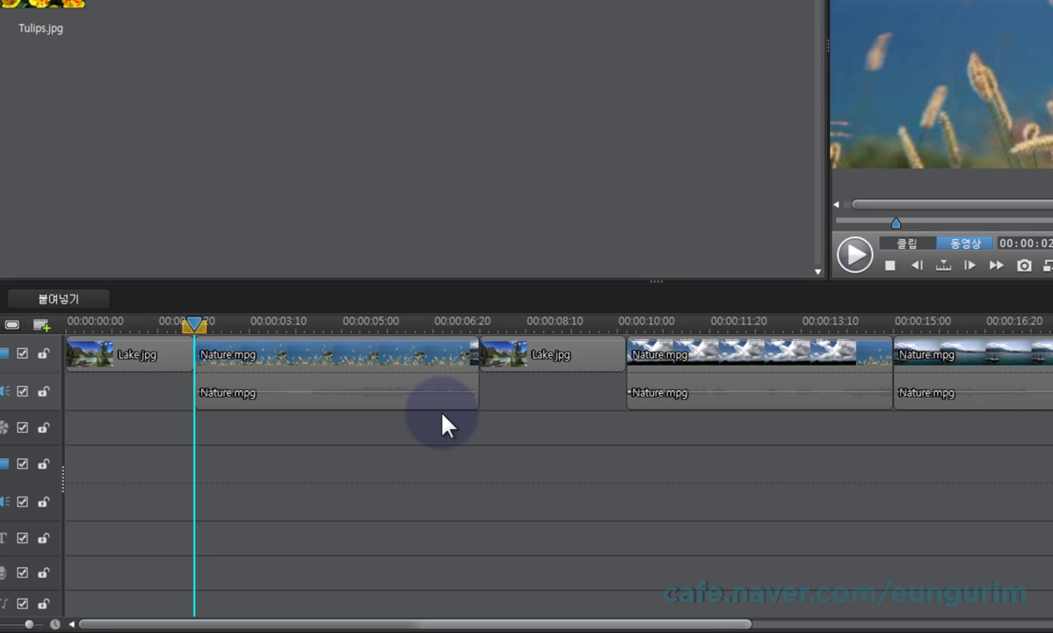
Step: Select the timeline range from 00:00:11:19 to 00:00:18:07 across the last two Nature.mpg clips and remove it
drag(893, 320, 930, 319)
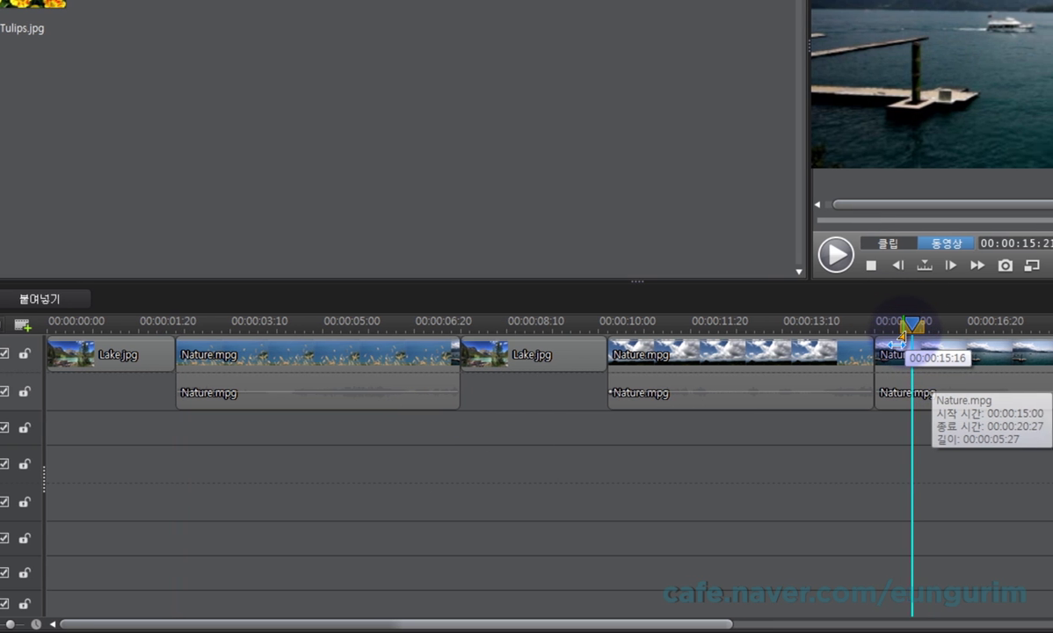
click(709, 321)
drag(806, 325, 951, 331)
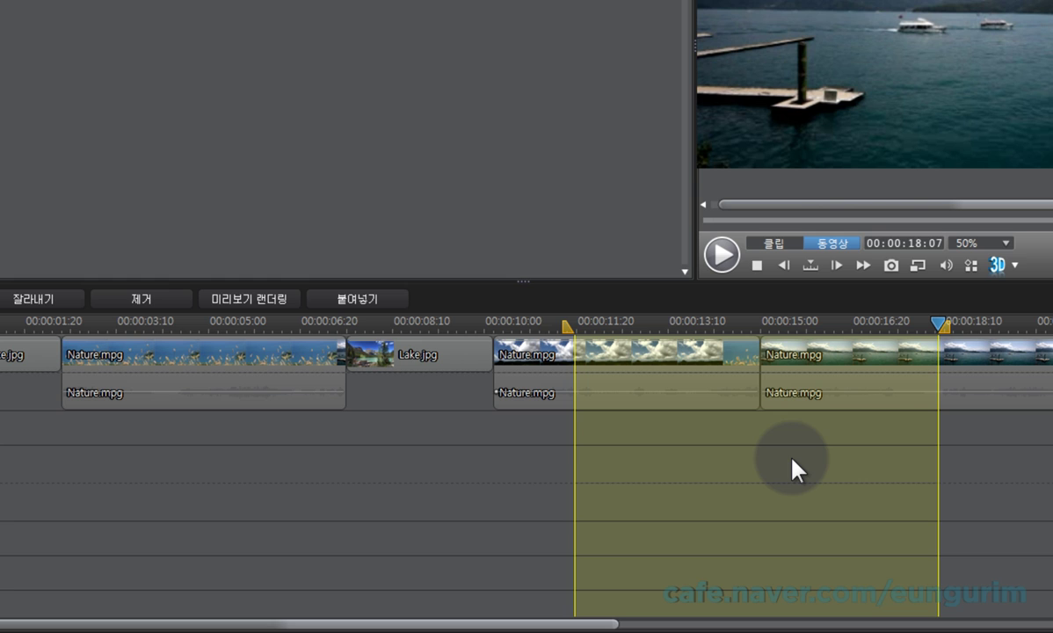
click(146, 304)
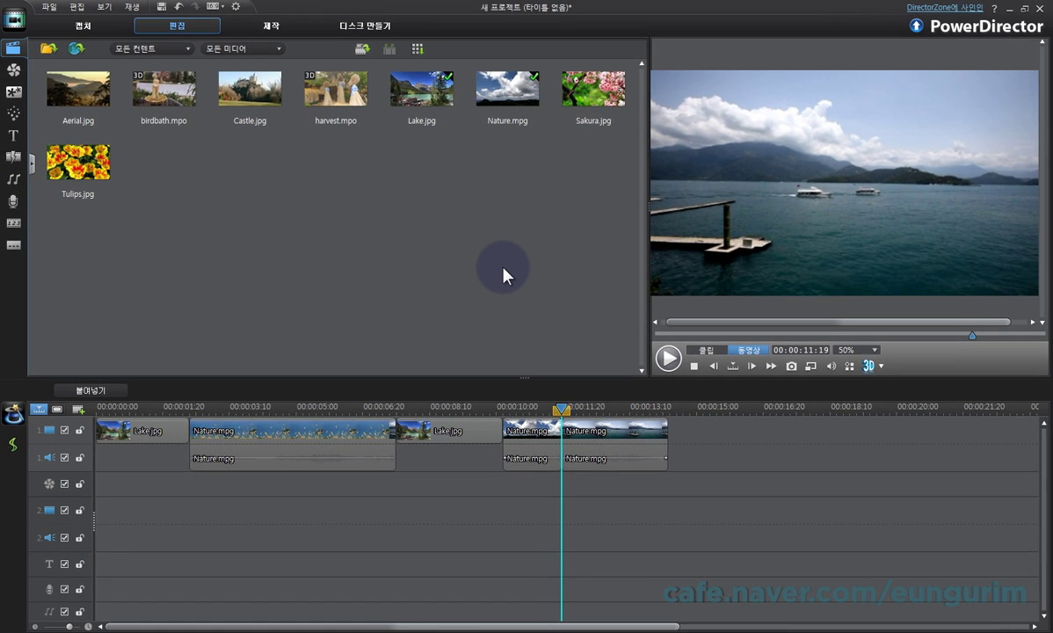
Step: Clear all clips from the timeline and place Nature.mpg at the start of video track 1
drag(724, 506, 220, 382)
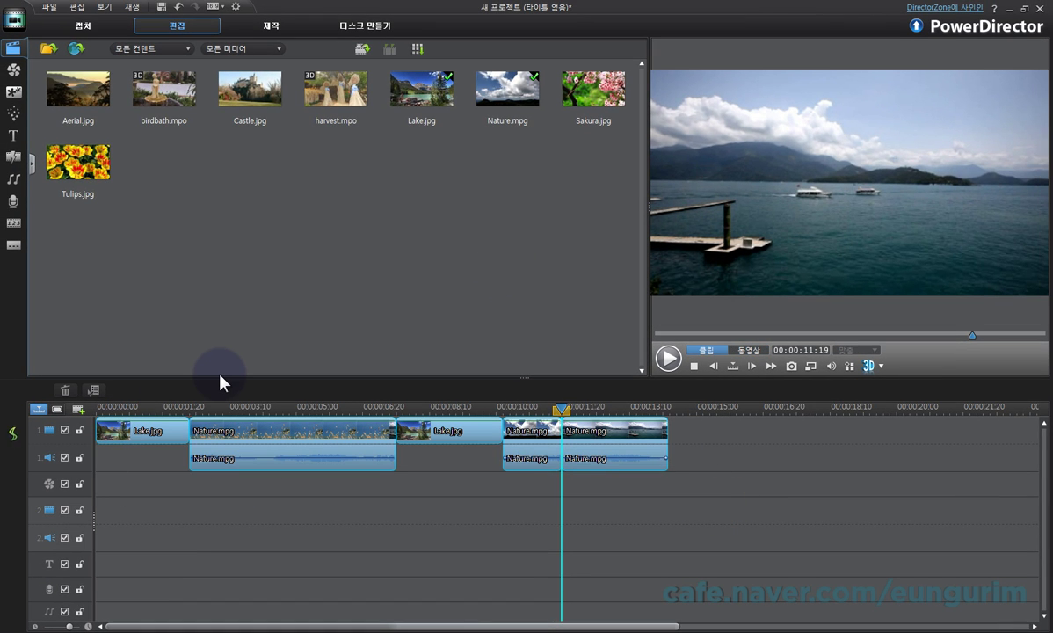
key(ctrl+x)
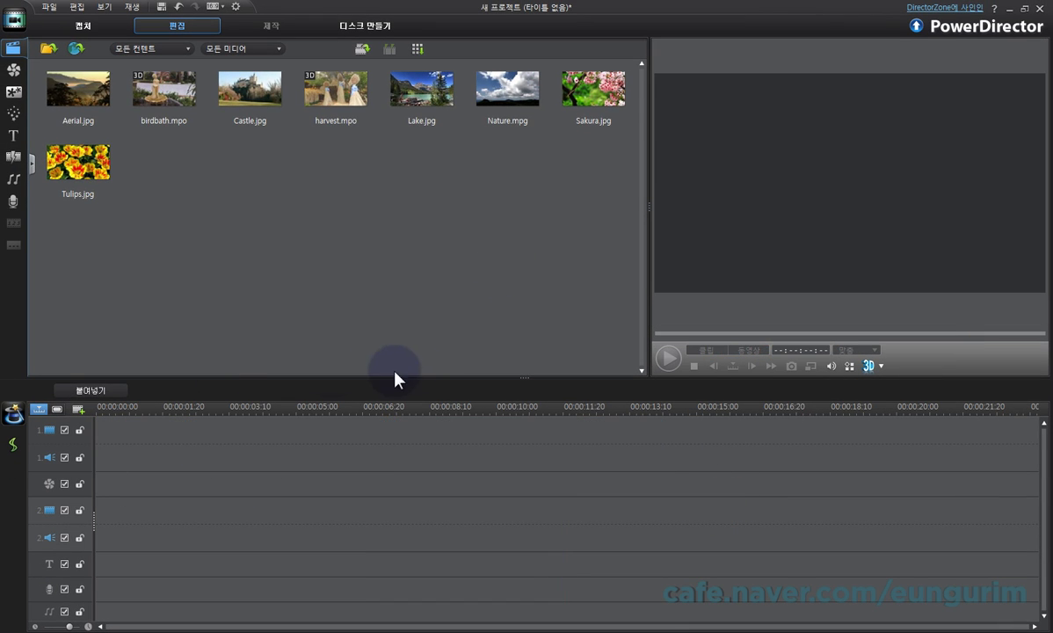
drag(507, 88, 89, 463)
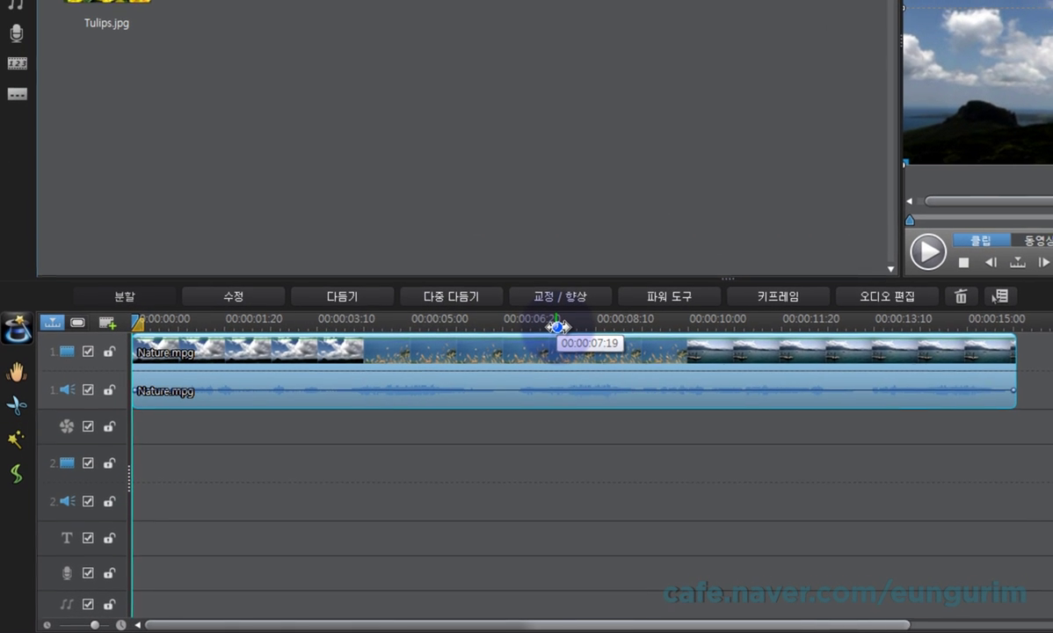
Step: Add a timeline marker named test01 at 00:00:07:20
right_click(561, 324)
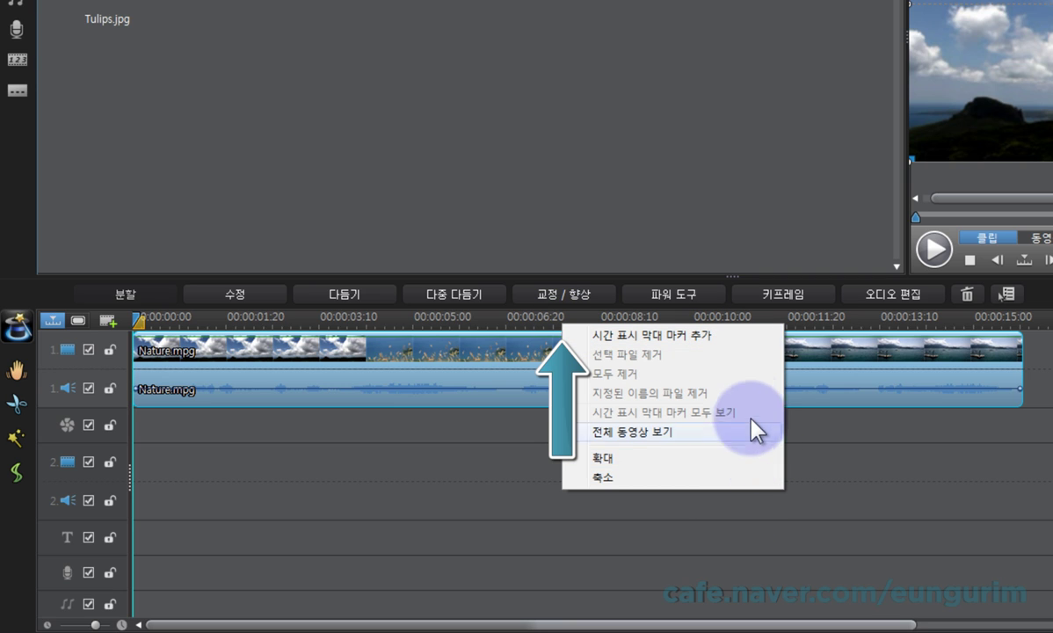
click(743, 349)
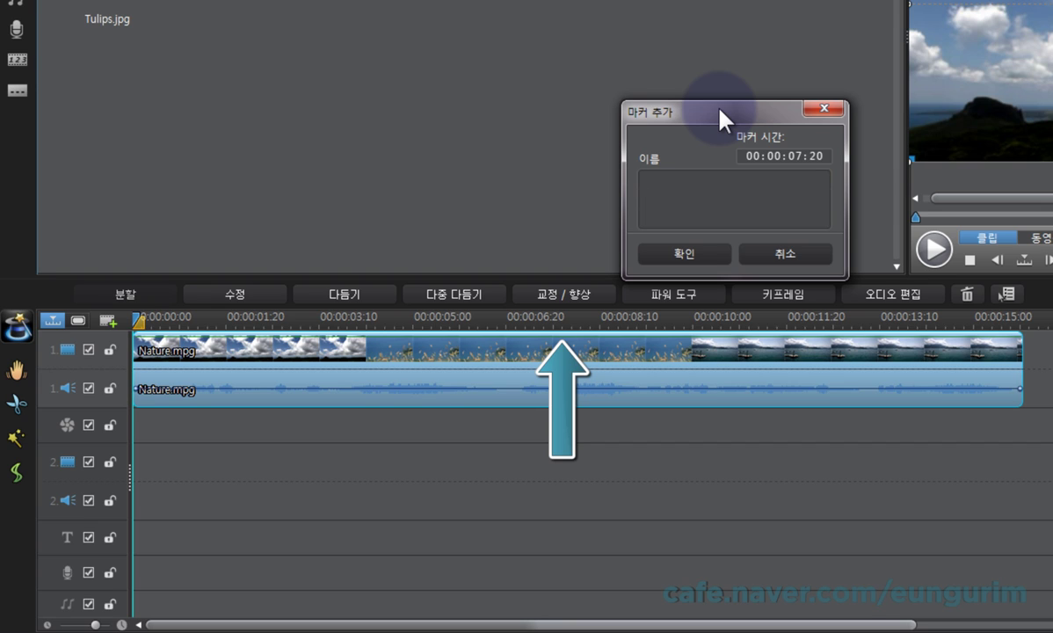
click(721, 181)
text(test01)
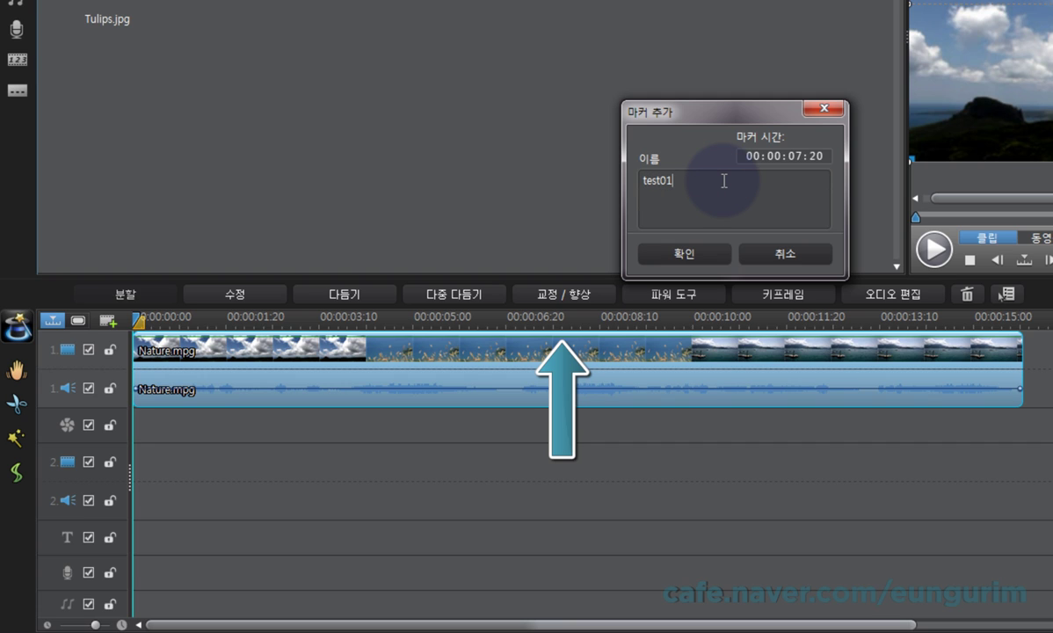
double_click(702, 175)
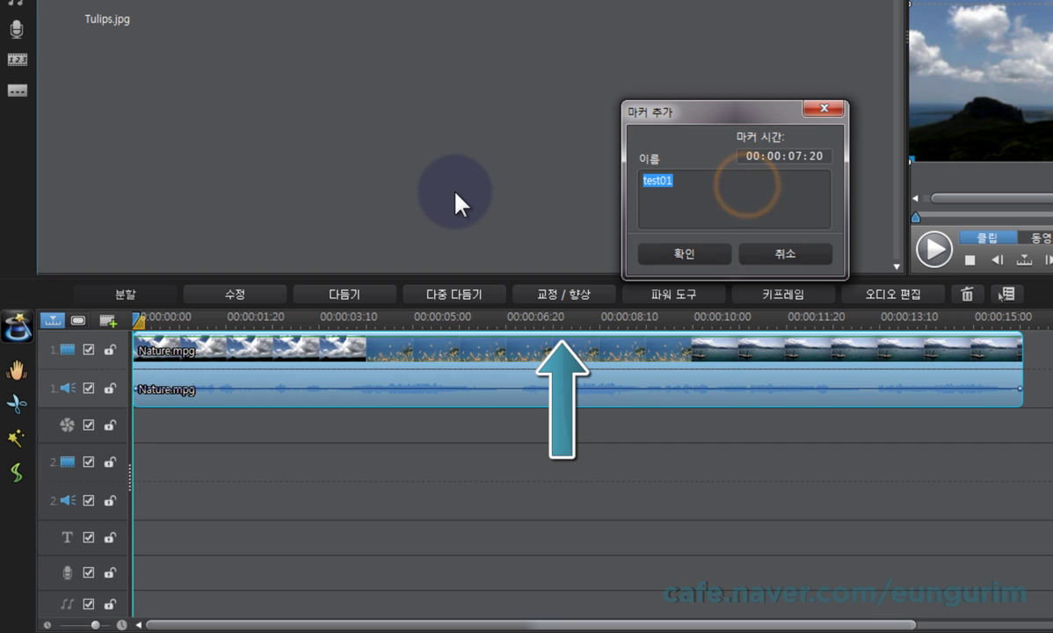
click(699, 190)
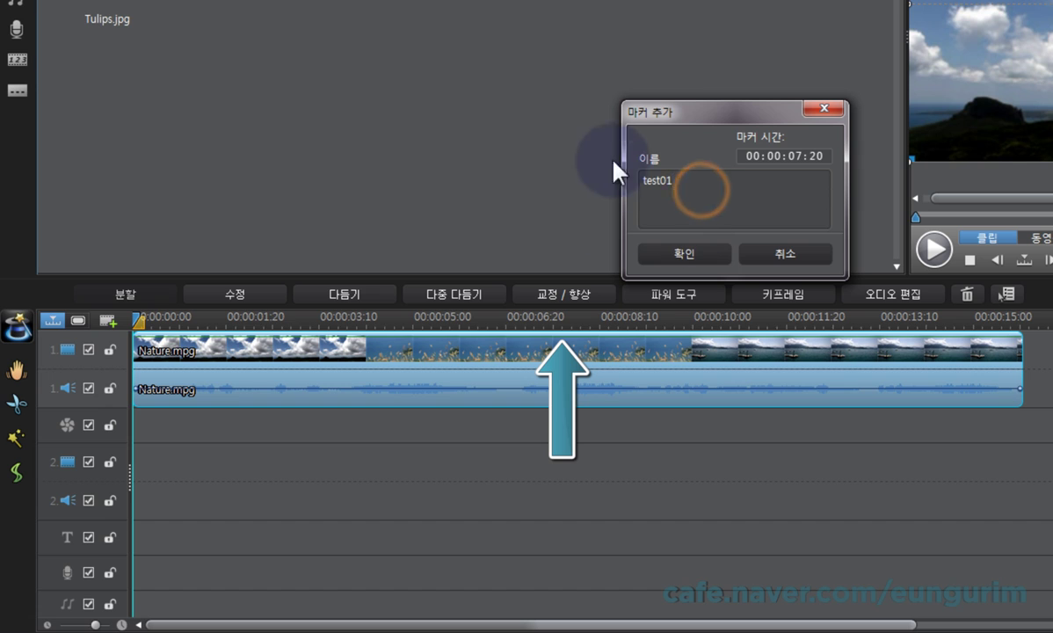
click(699, 257)
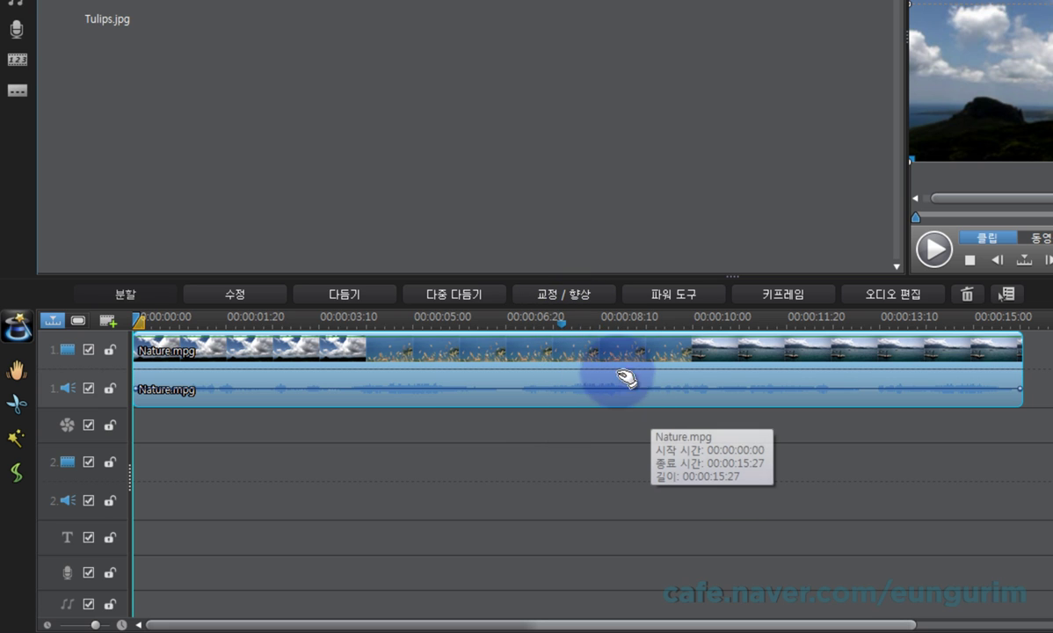
Step: Move the test01 marker past the clip's end to about 17.5 seconds, and back to about 13.5 seconds
click(561, 324)
mouse_move(561, 324)
mouse_down()
mouse_move(640, 325)
mouse_move(520, 325)
mouse_move(1003, 324)
mouse_up()
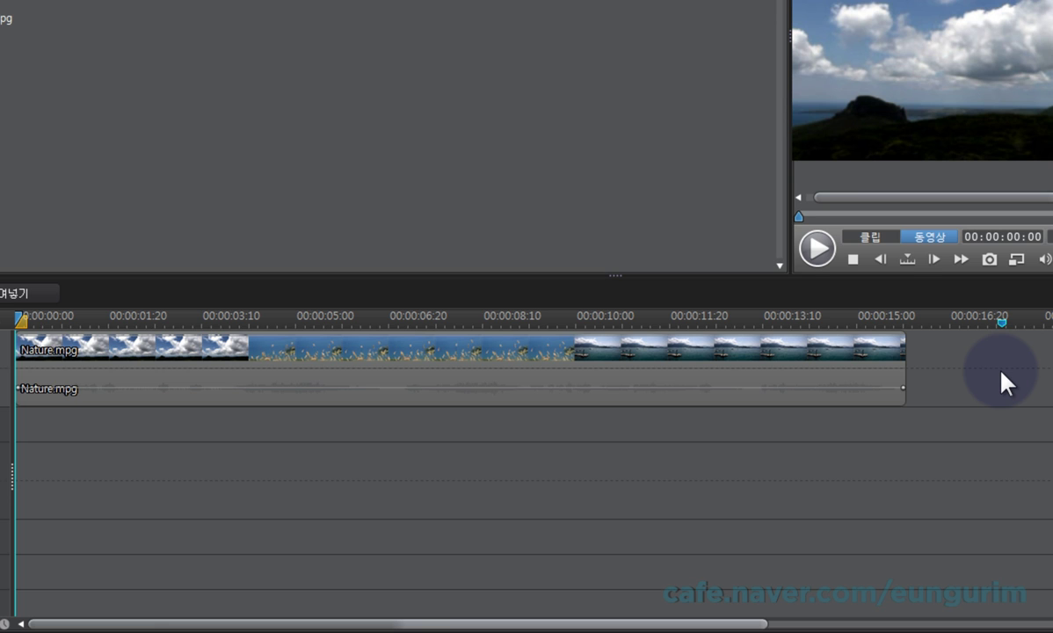
drag(1003, 326, 770, 332)
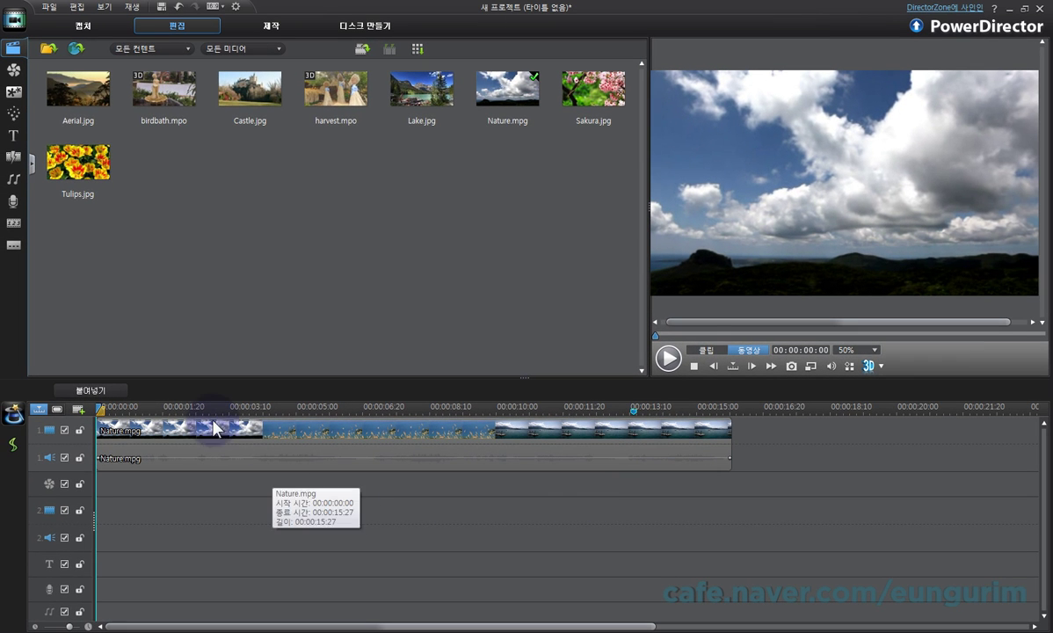
Step: Preview the Nature.mpg frames at 00:00:02:17, 00:00:07:02 and 00:00:13:28
click(198, 406)
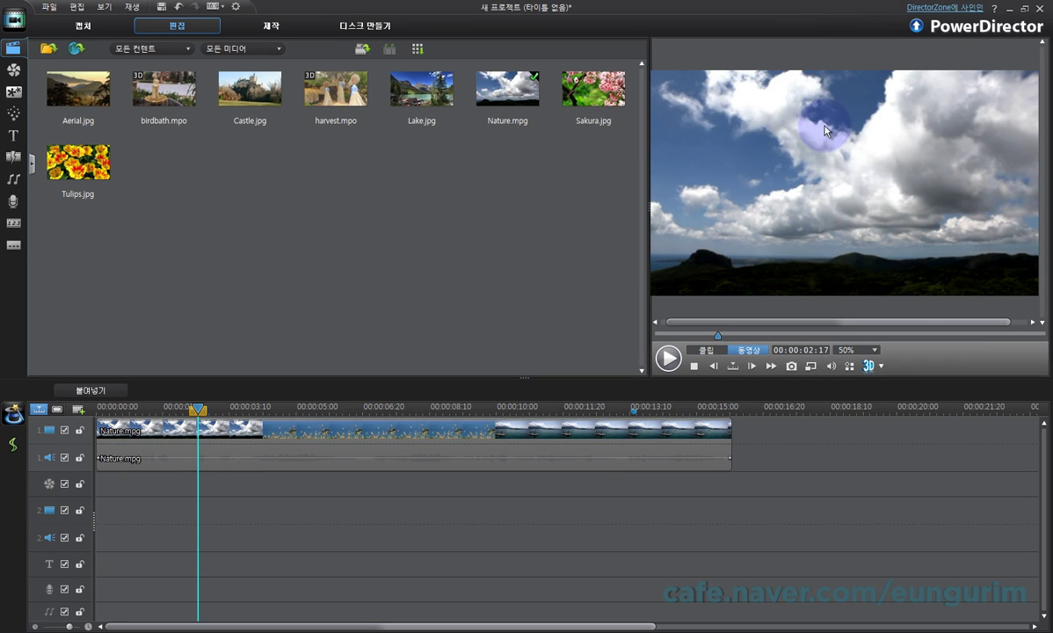
click(378, 407)
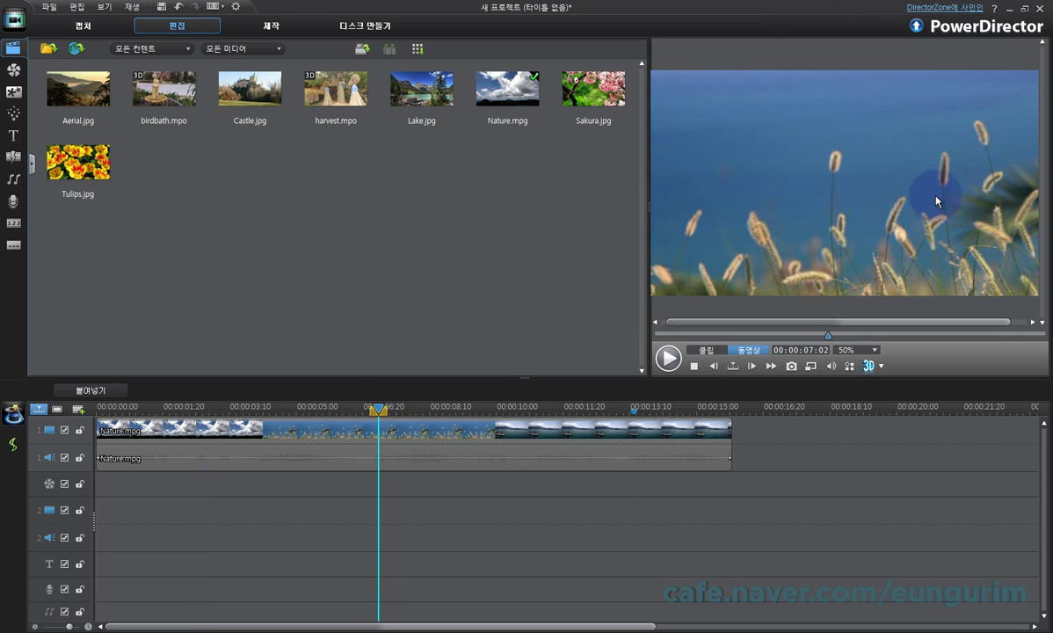
click(652, 407)
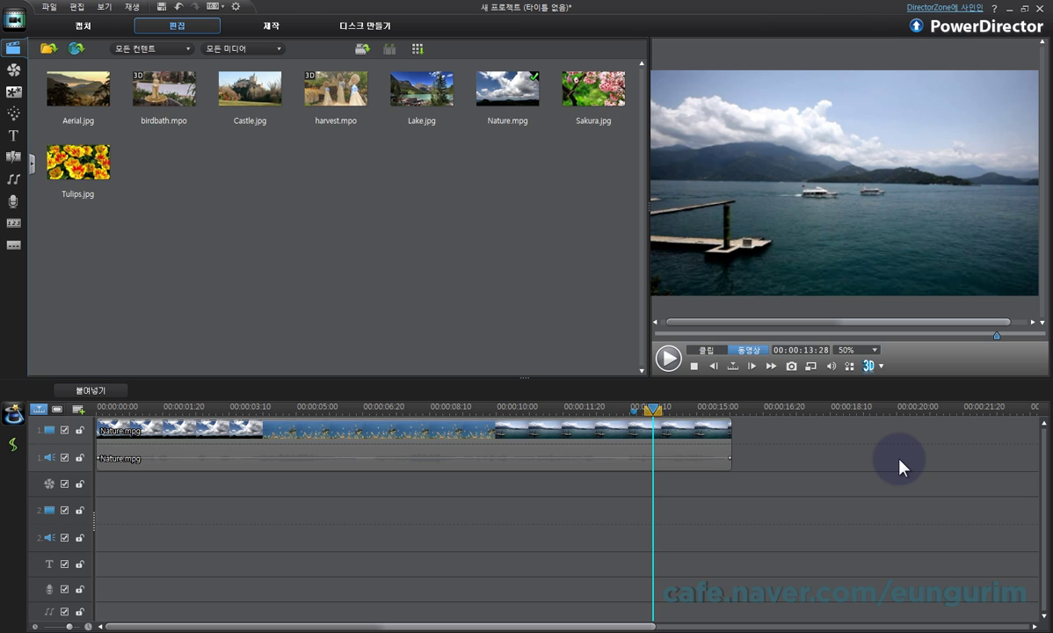
Step: Move the playhead to 00:00:08:18 and place the 대화 상자_09 PiP object on video track 2 at about 8 seconds
click(439, 408)
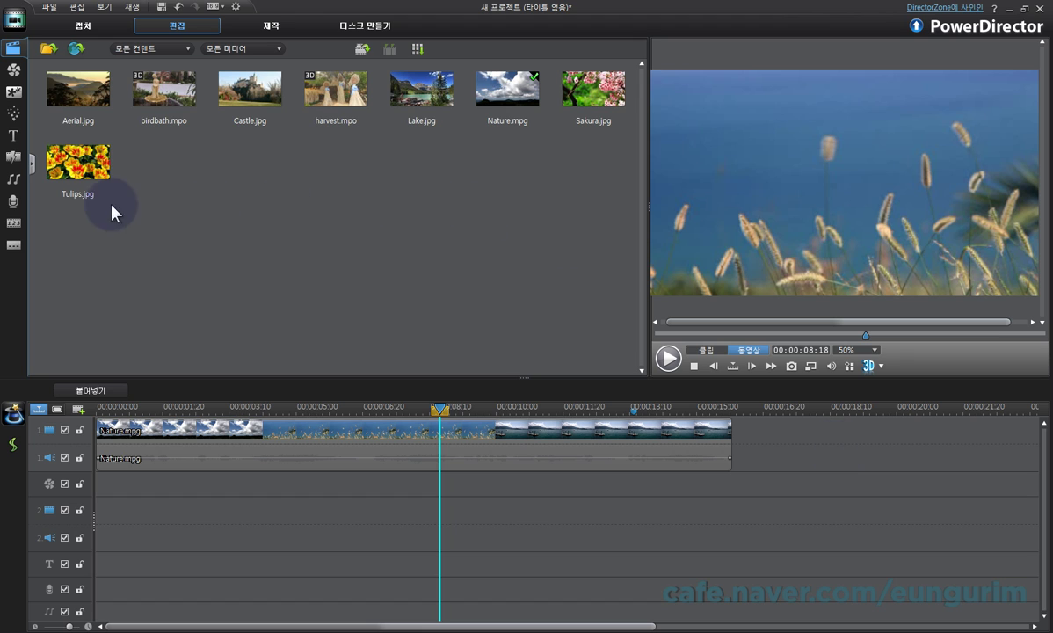
click(16, 90)
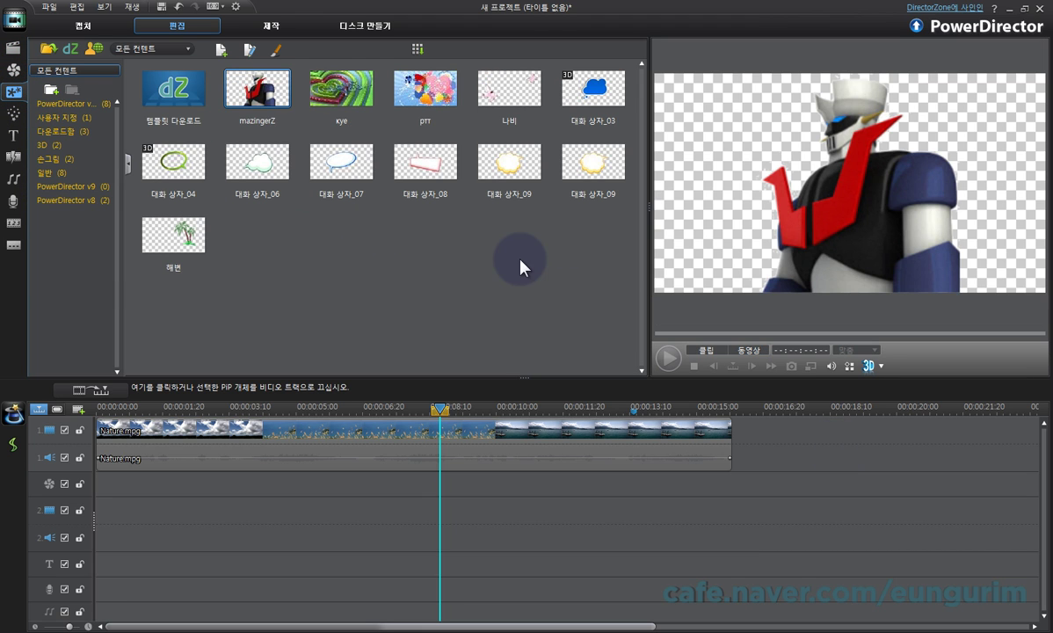
drag(510, 173, 423, 517)
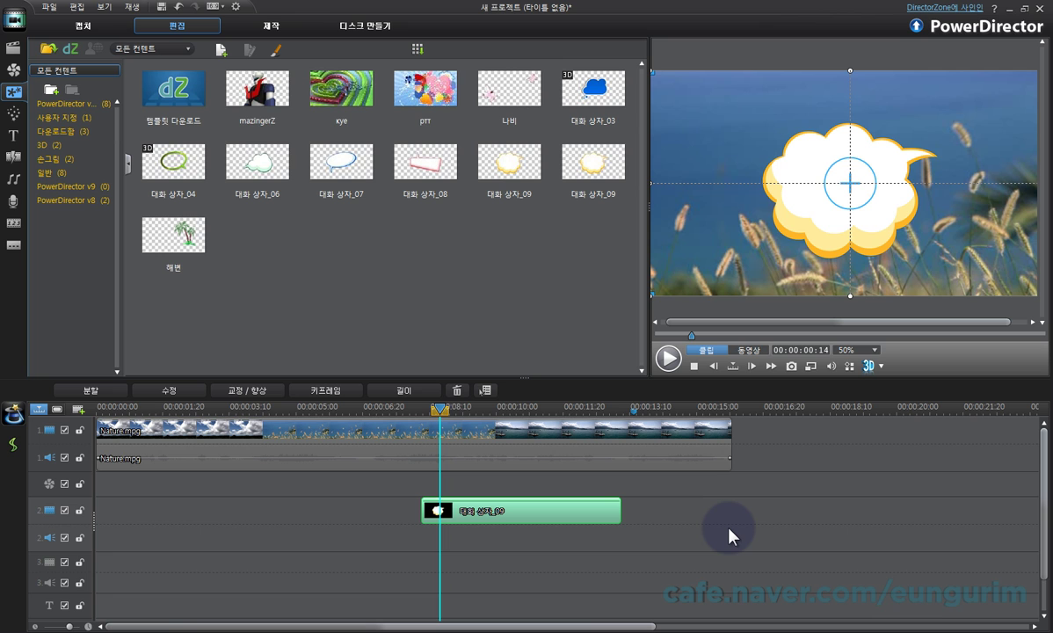
Step: Move the playhead to 00:00:03:29 and select the Nature.mpg clip
click(236, 427)
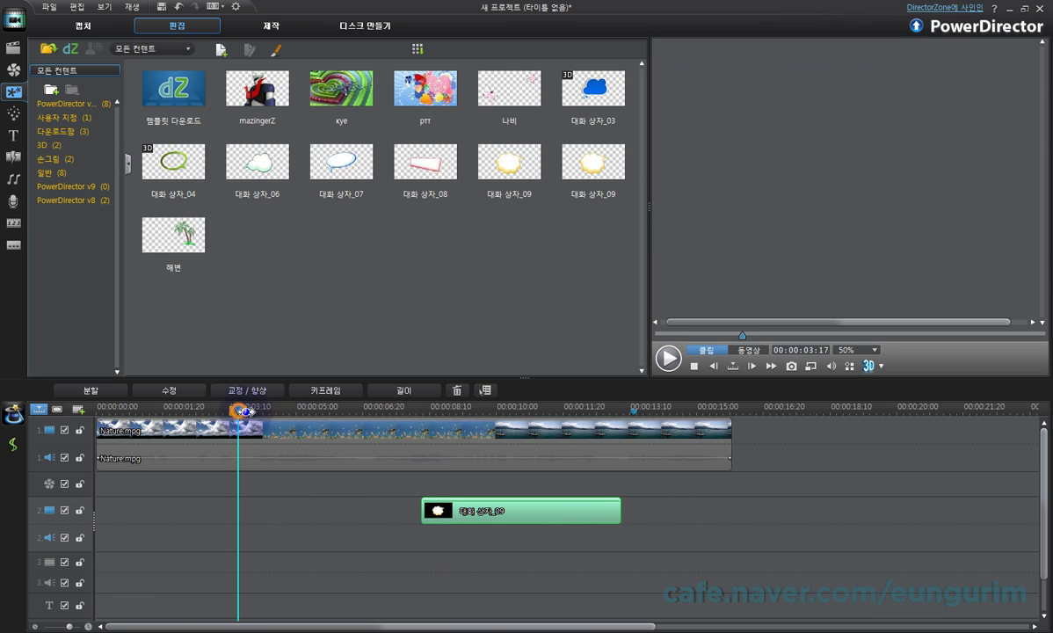
drag(238, 412, 257, 412)
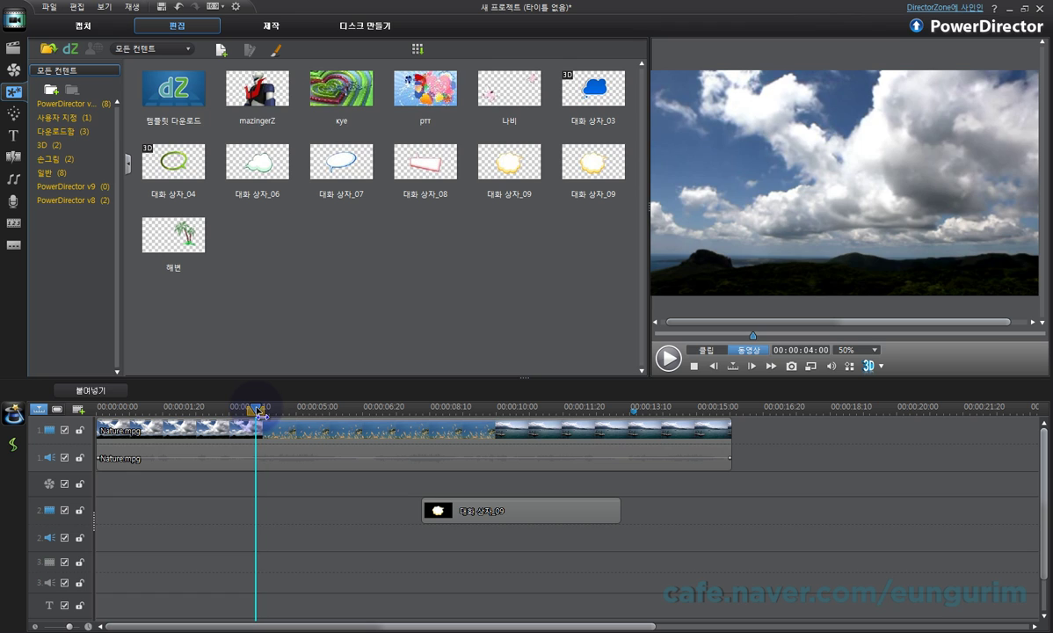
click(253, 424)
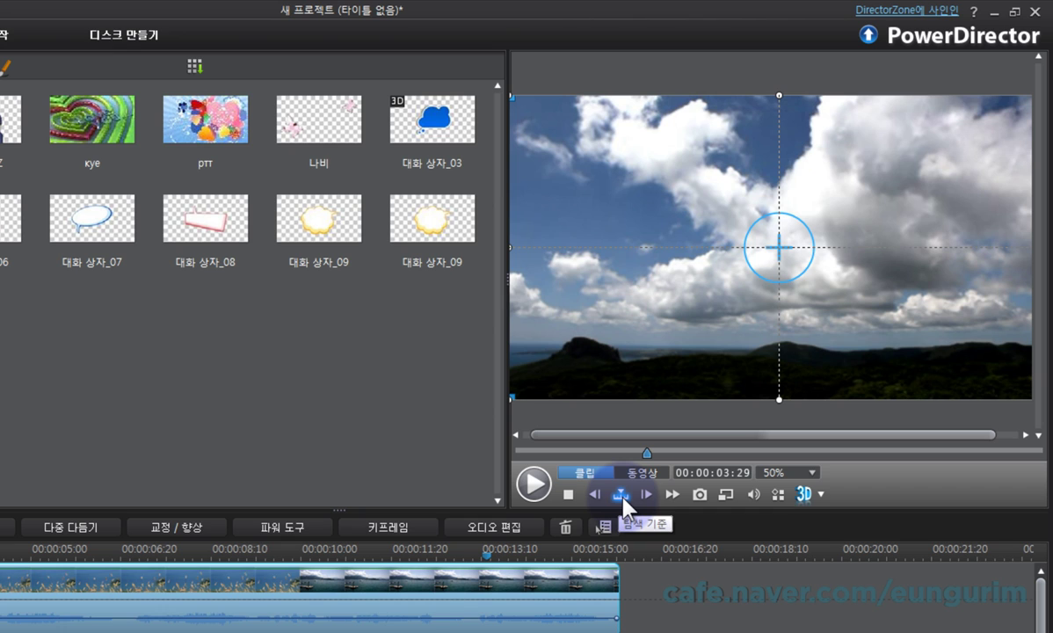
Step: Review the preview's seek-by unit options, leaving frame as the unit and the clip centred in the preview
click(621, 496)
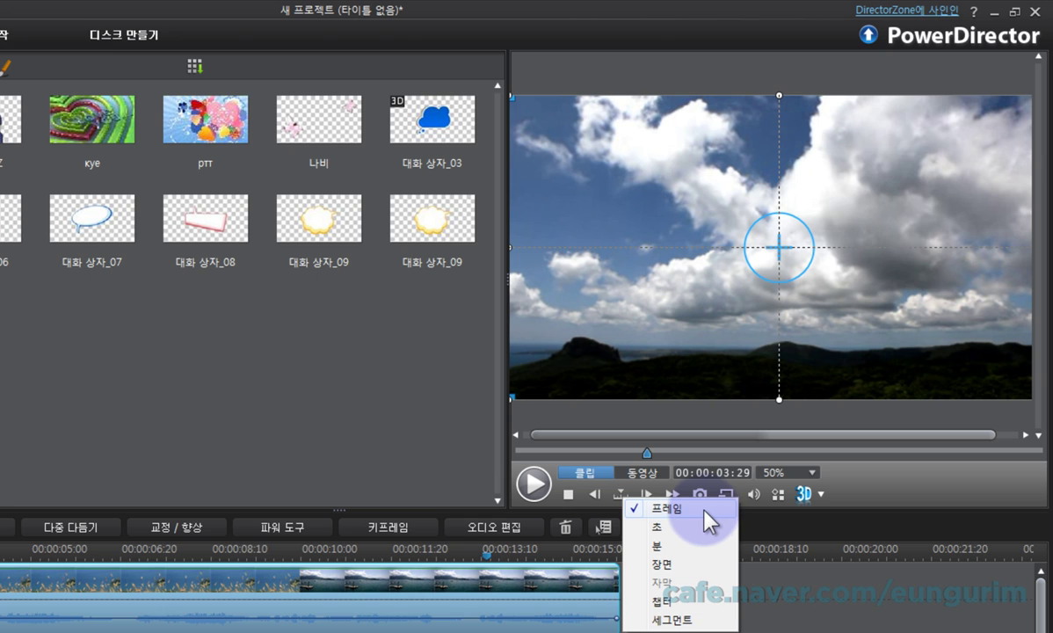
click(734, 355)
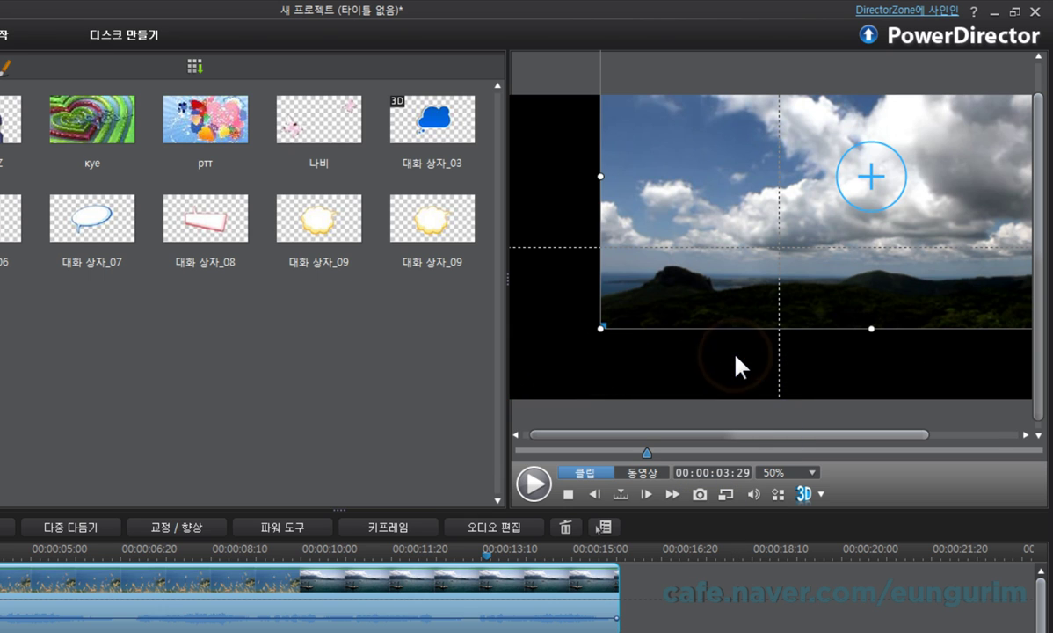
drag(946, 219, 851, 292)
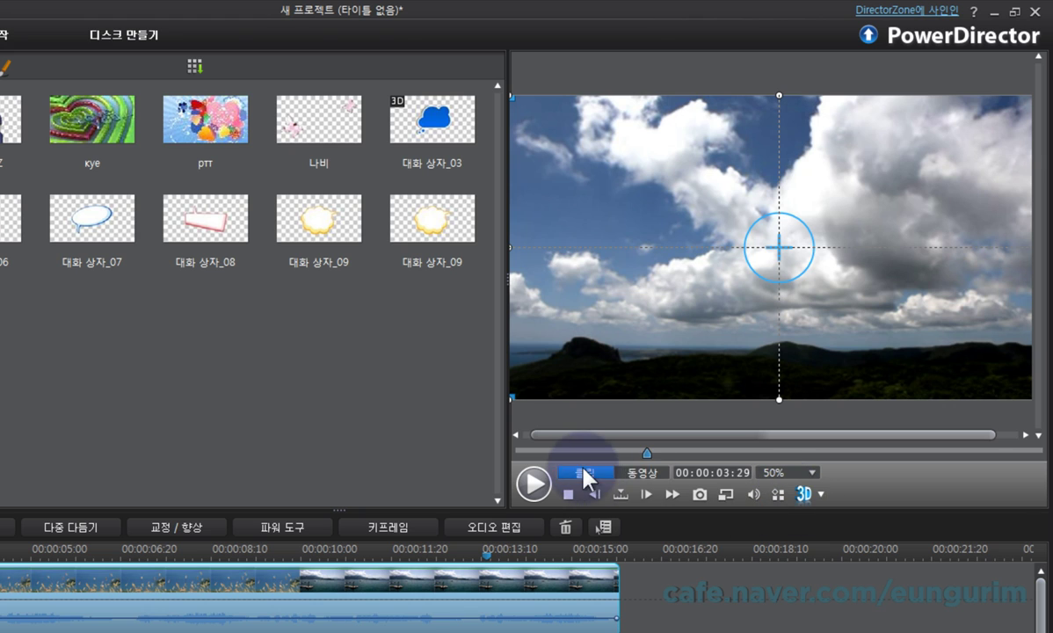
click(622, 494)
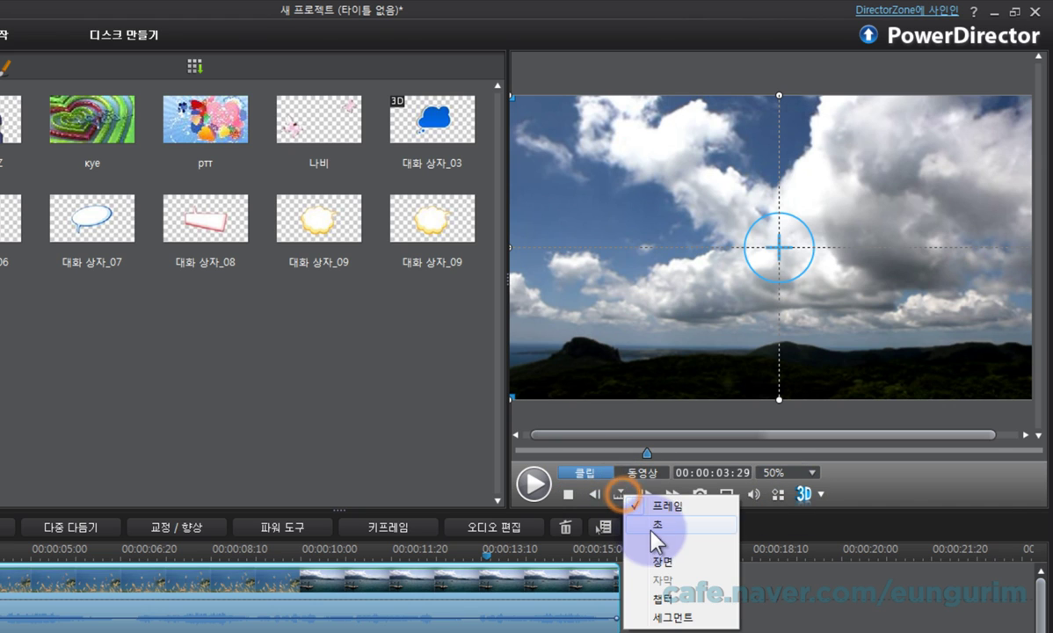
click(883, 479)
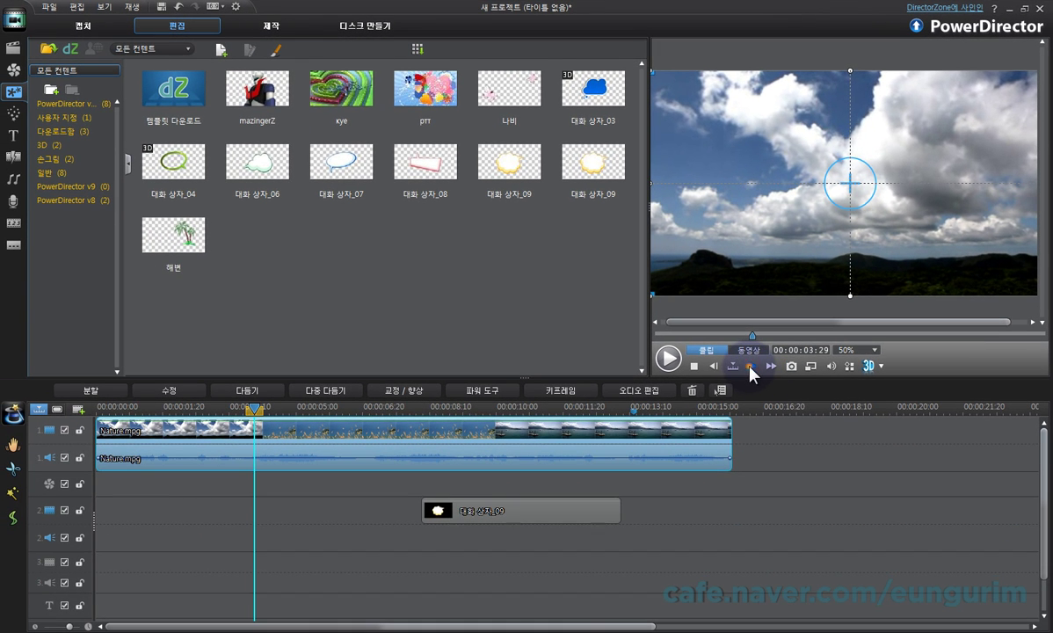
Step: Step the preview forward frame by frame to 00:00:04:02
click(751, 366)
click(751, 367)
click(751, 367)
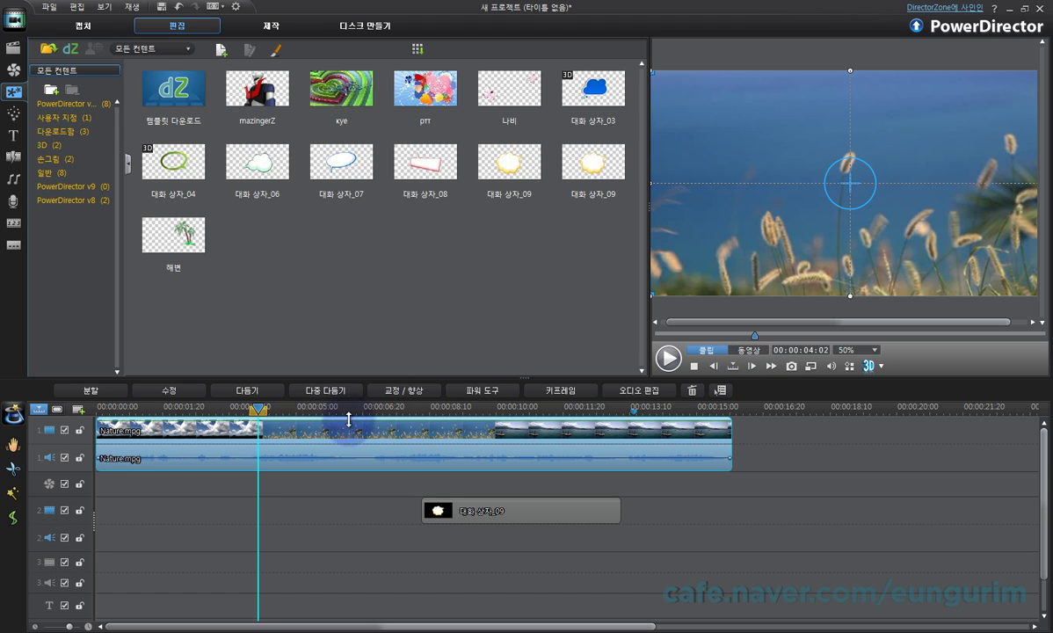
Step: Add a timeline marker named 강아지풀 at 00:00:04:12 and shift it to 00:00:04:02
right_click(272, 410)
click(308, 413)
text(rkd)
key(BackSpace)
key(BackSpace)
key(BackSpace)
text(강아지풀)
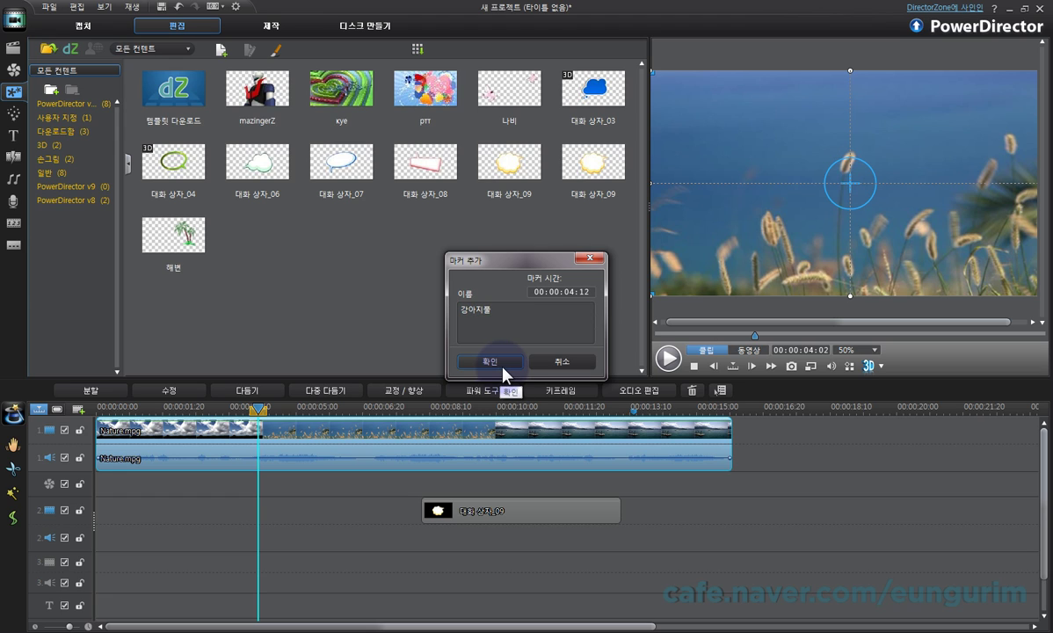
click(509, 363)
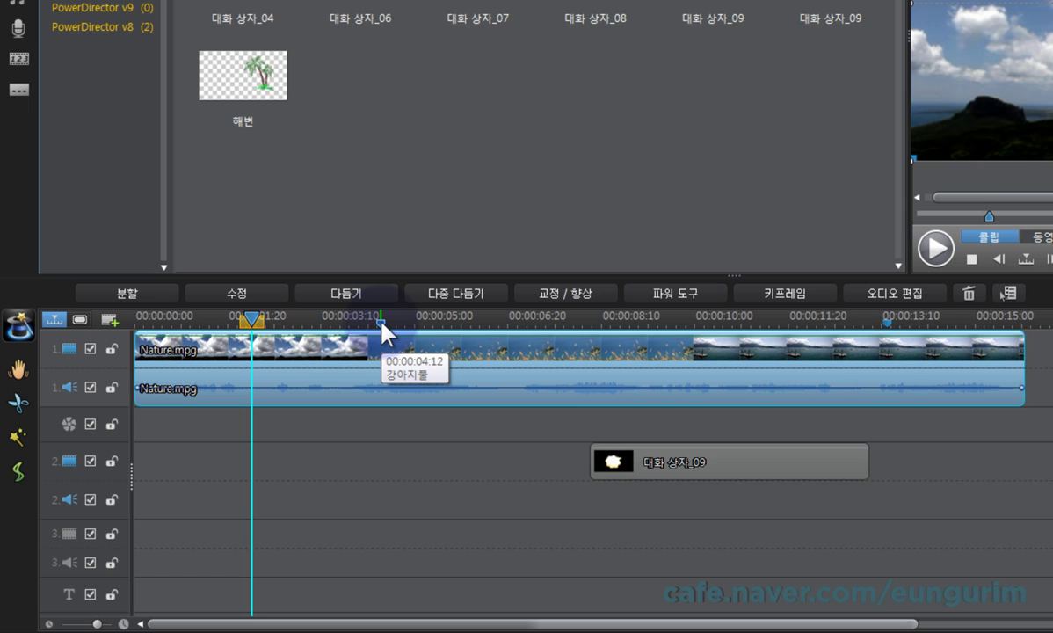
click(384, 334)
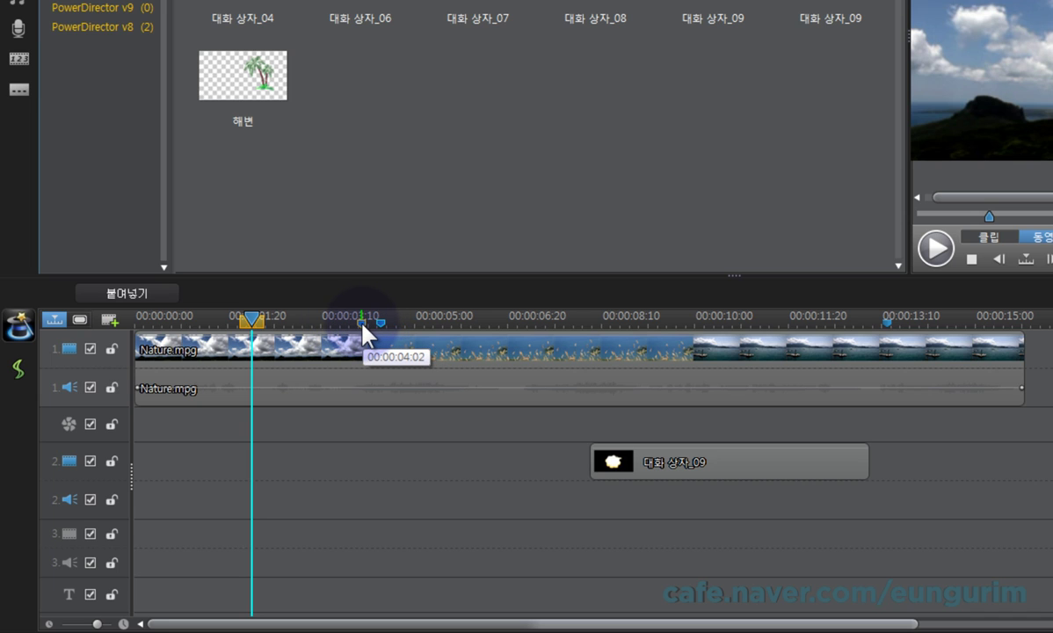
click(363, 335)
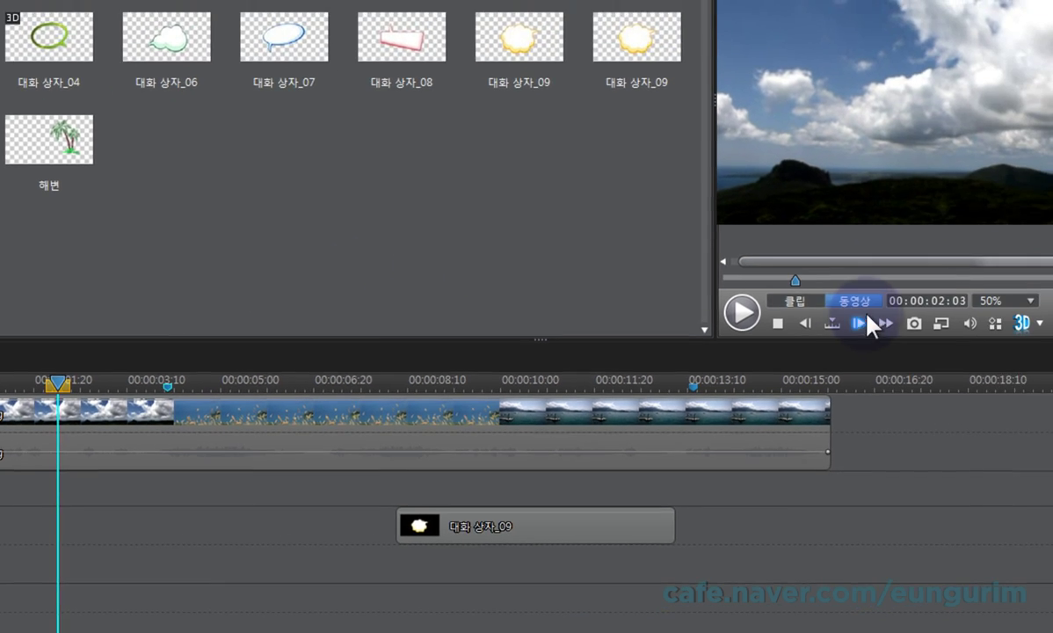
Step: Set the preview timecode to 00:00:04:02, and step one frame back and one frame forward to compare the scene change
click(938, 302)
text(4)
click(961, 302)
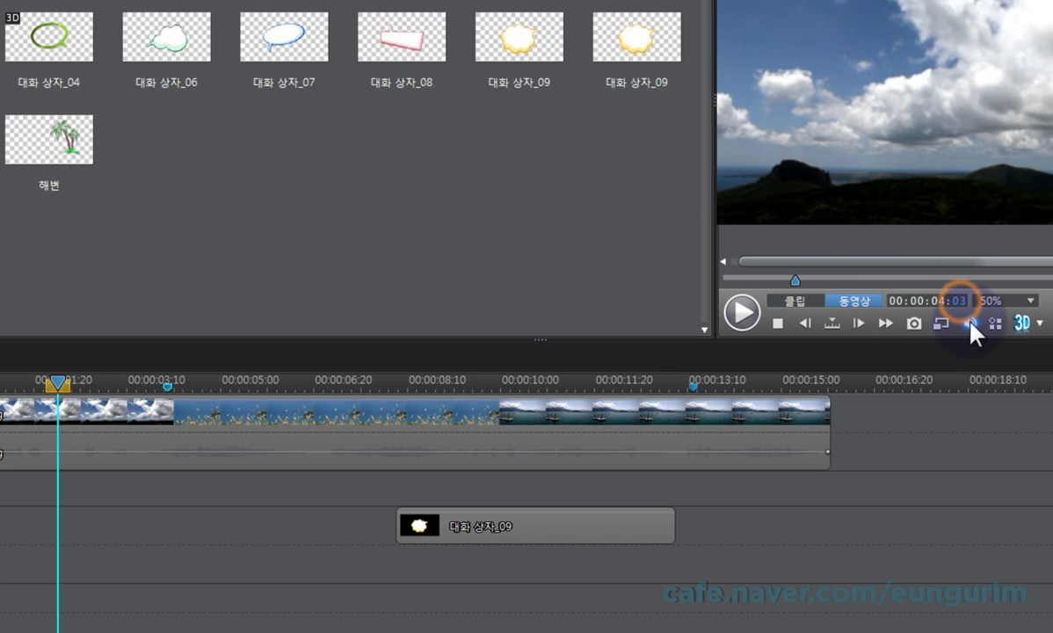
text(2)
key(Return)
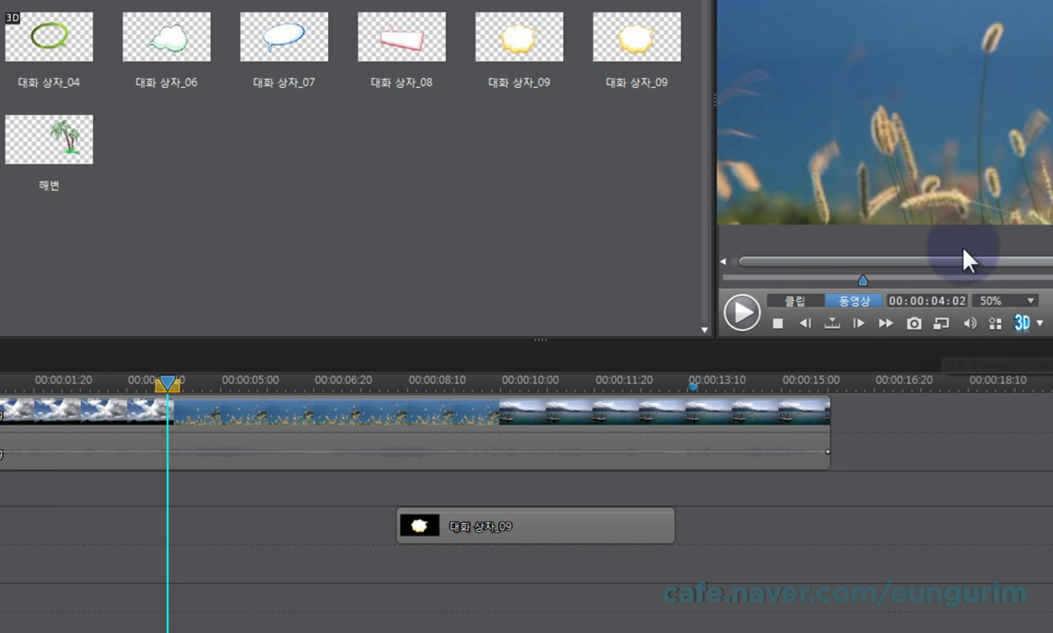
click(806, 327)
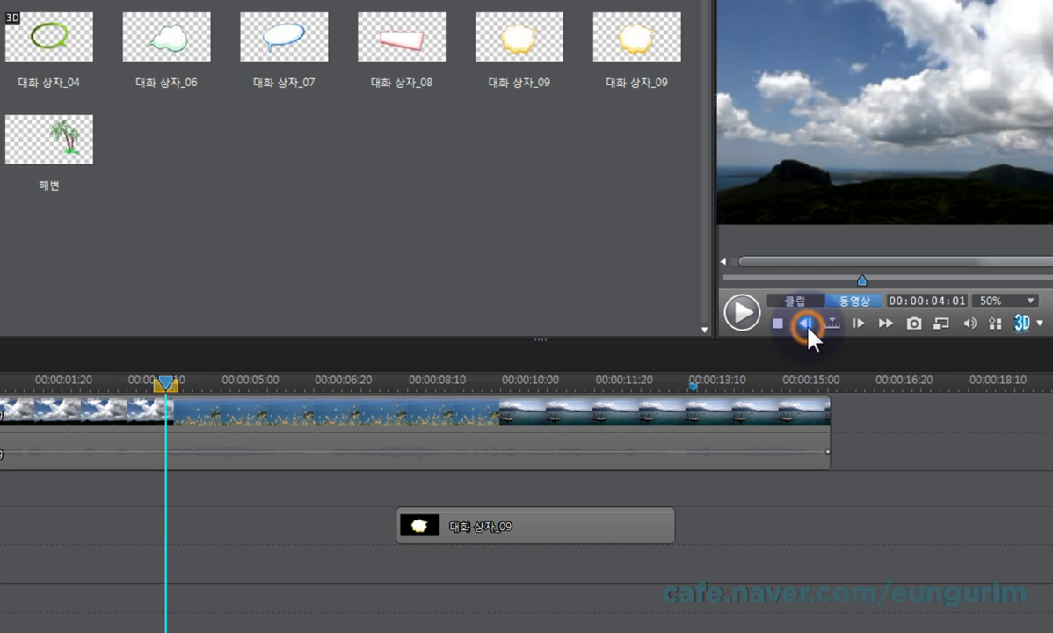
click(860, 325)
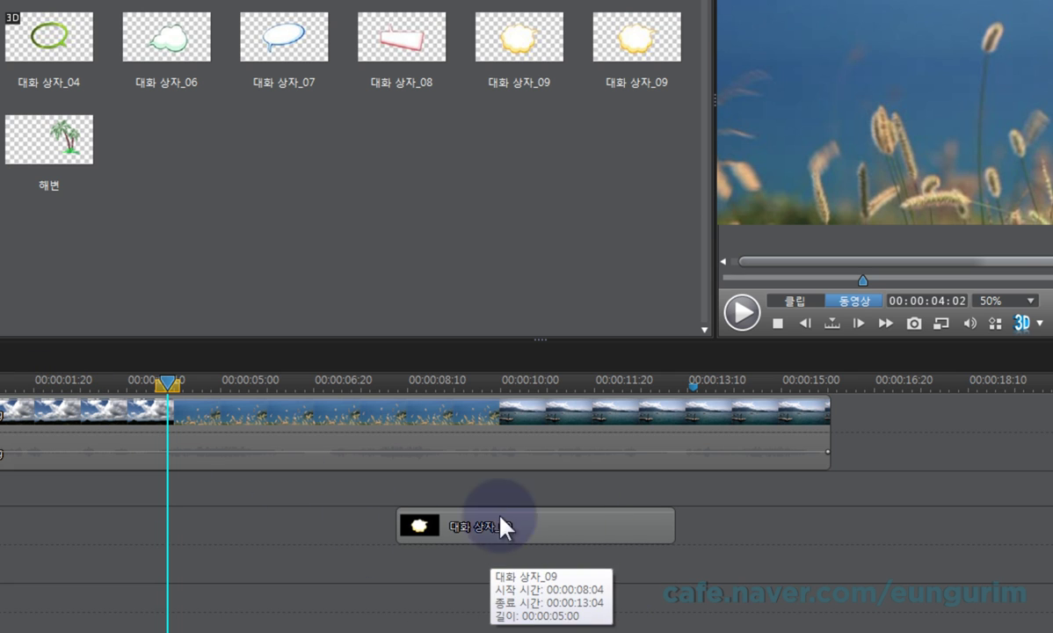
Step: Move the 대화 상자_09 object on video track 2 to start at the 00:00:04:02 marker and place the playhead there
click(339, 386)
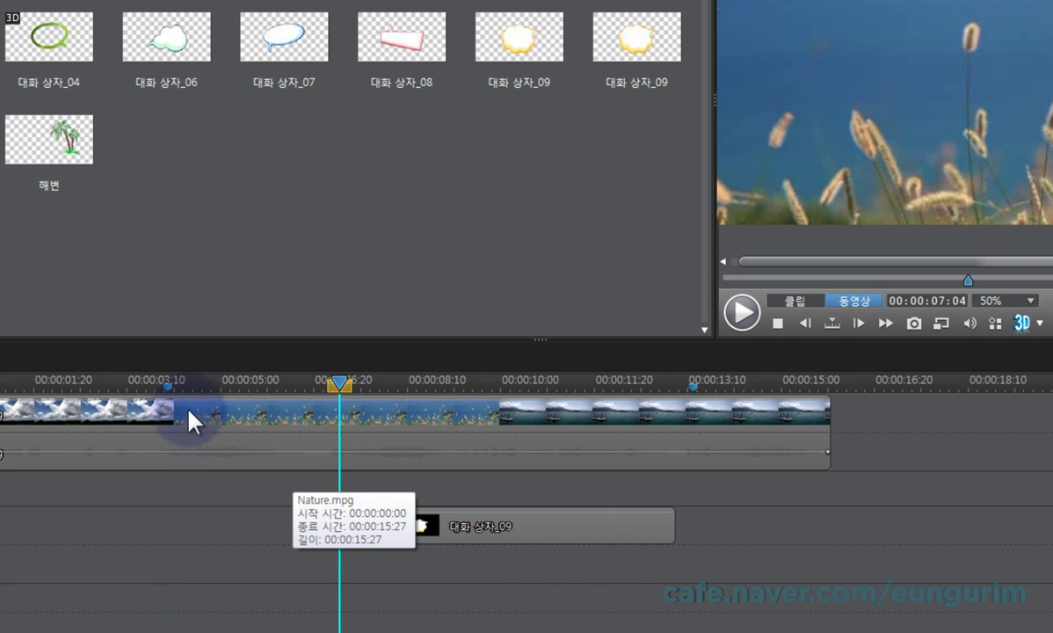
drag(615, 534, 399, 539)
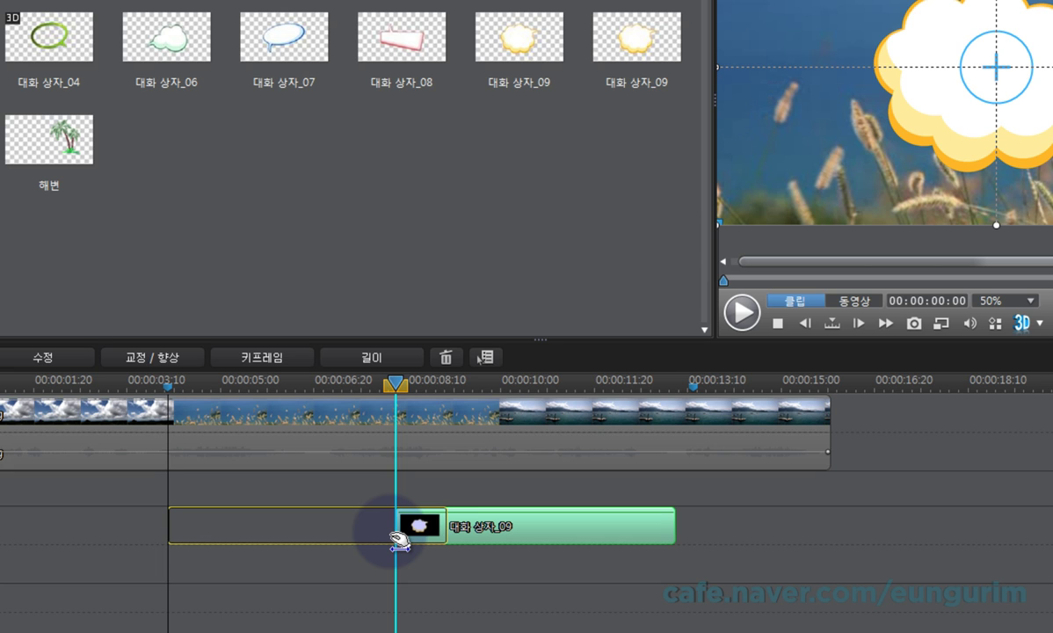
drag(400, 538, 400, 537)
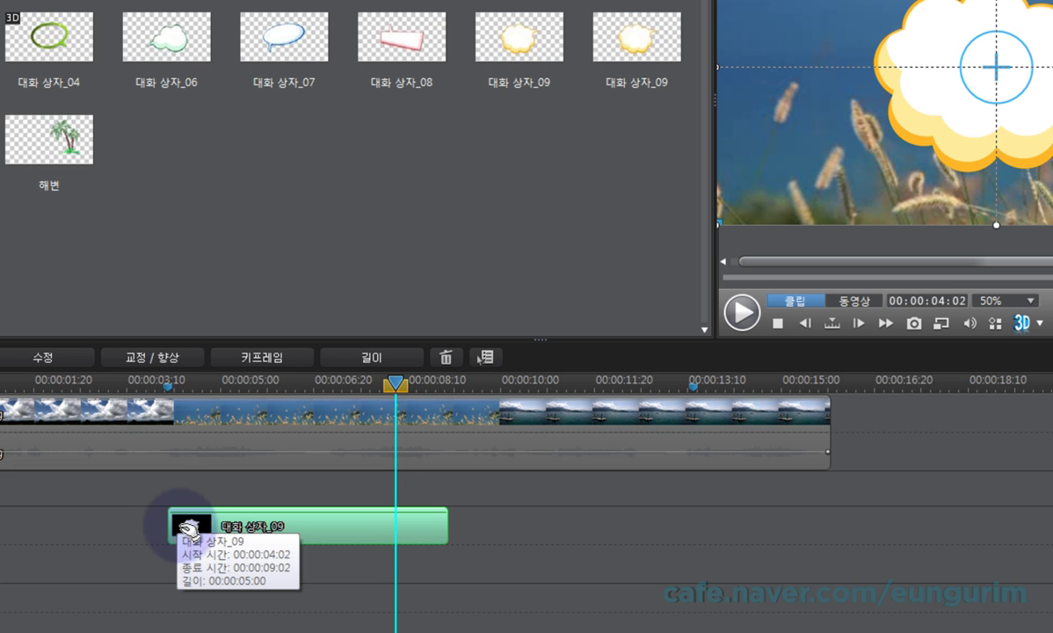
click(176, 384)
click(807, 323)
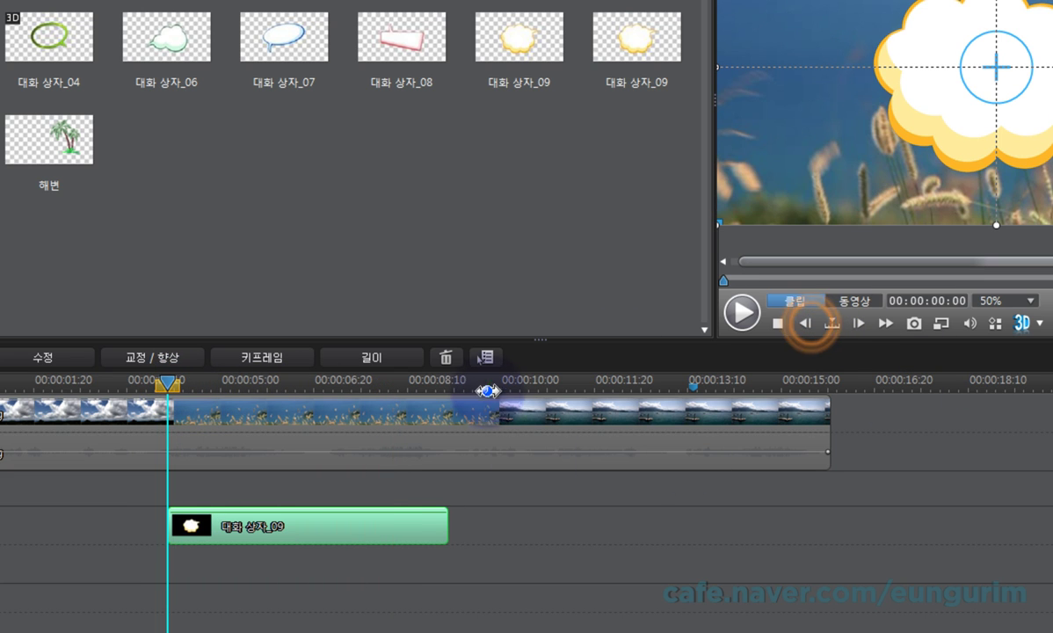
Step: Select the Nature.mpg clip and move the playhead into the middle of its foxtail section
click(485, 385)
click(672, 458)
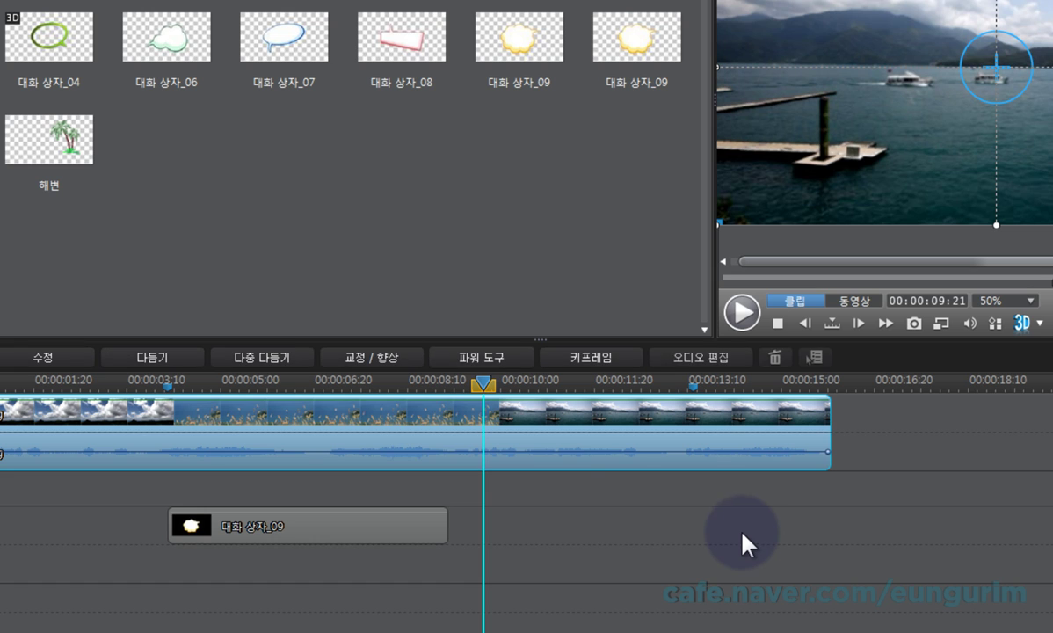
click(373, 386)
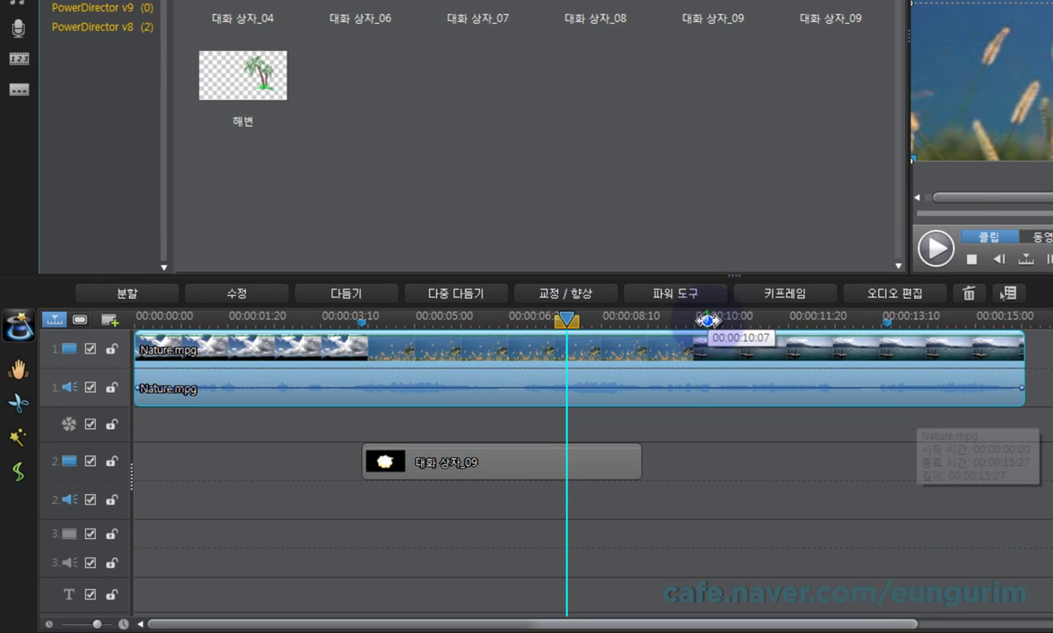
Step: Add a timeline marker named test02 at 00:00:10:07
right_click(709, 319)
click(811, 333)
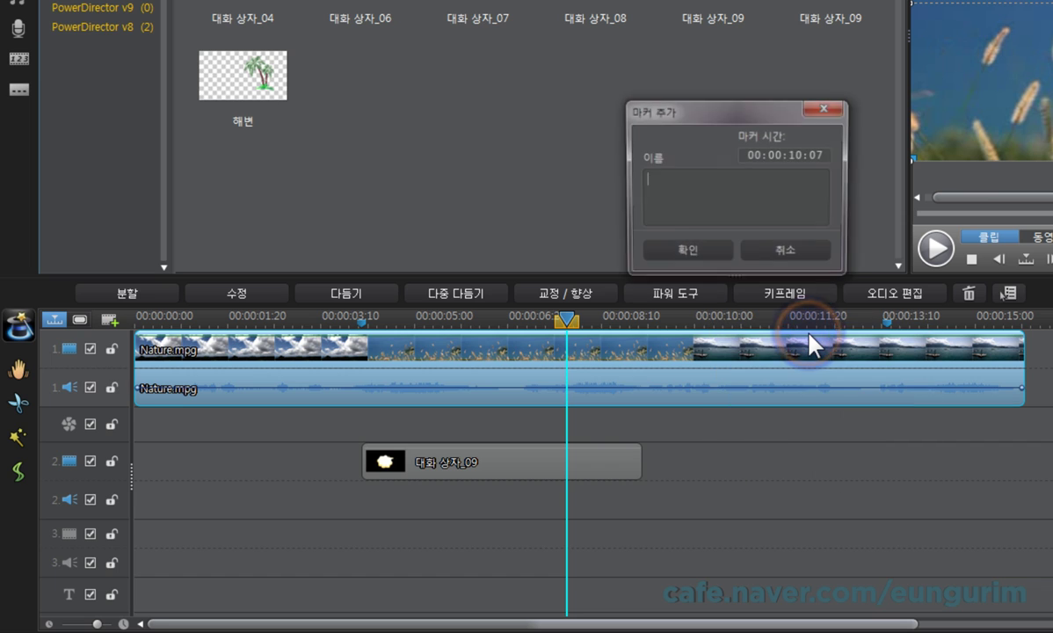
text(ㅅㄷ)
key(BackSpace)
key(BackSpace)
text(test02)
click(689, 253)
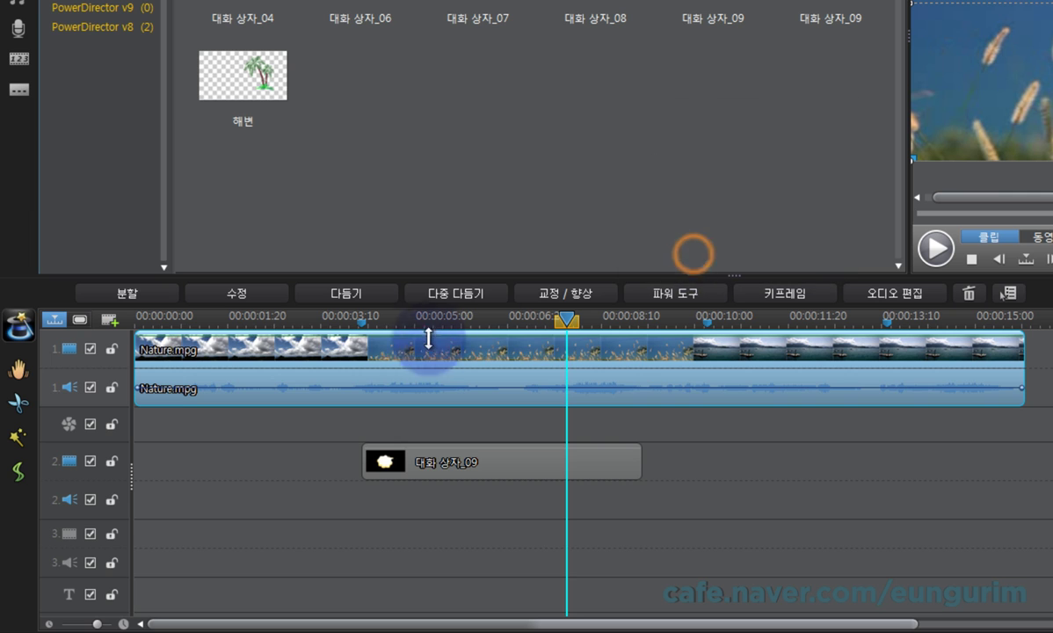
Step: Add a timeline marker named test03 at 00:00:01:18 and move the playhead to the end of the clip
right_click(226, 317)
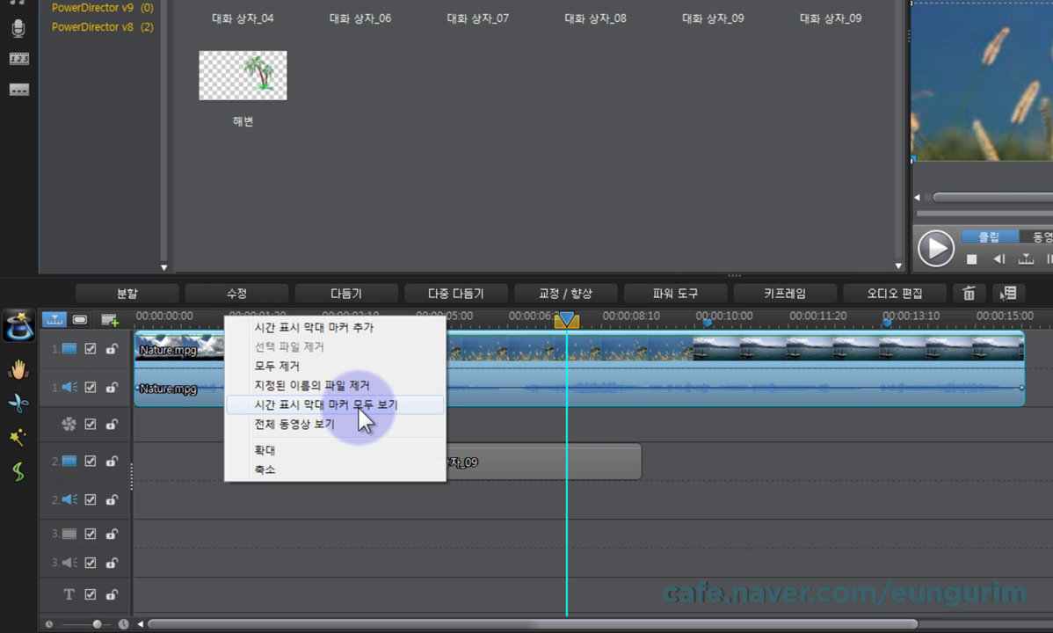
click(339, 327)
text(test03)
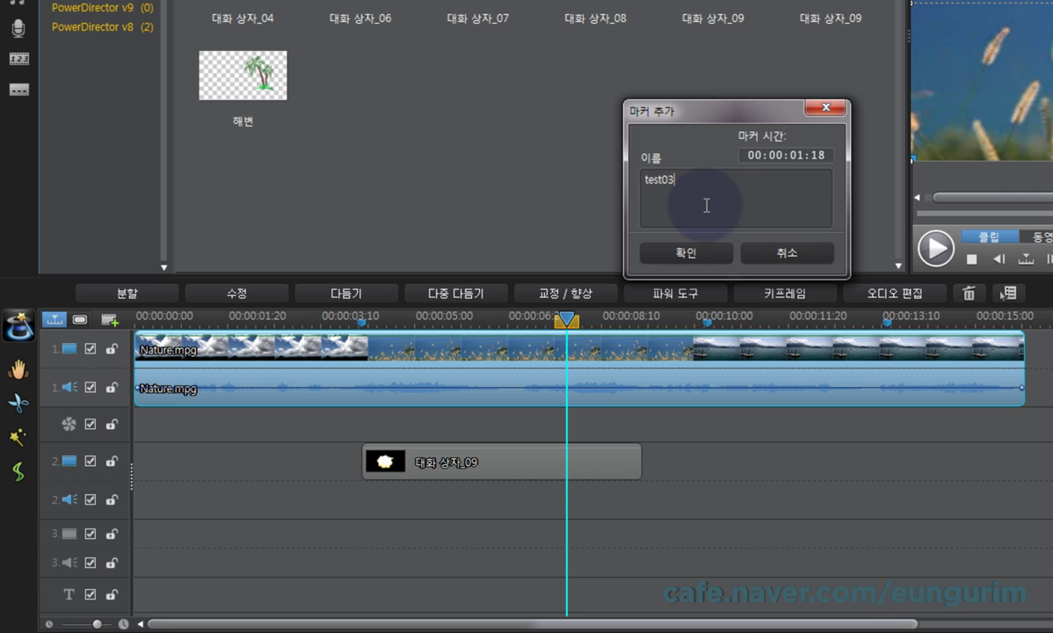
click(686, 254)
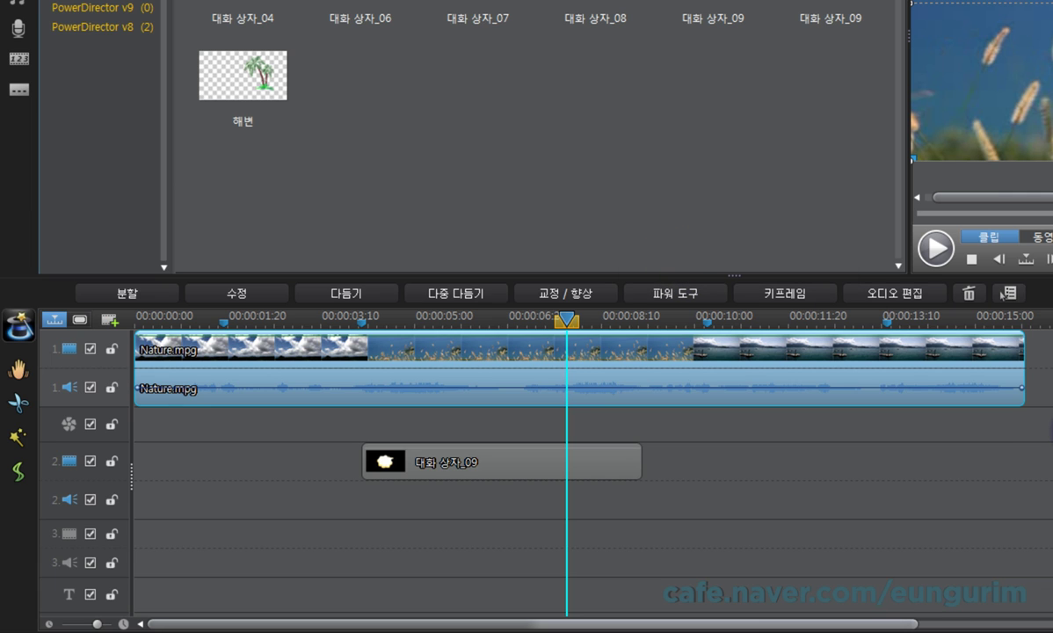
key(End)
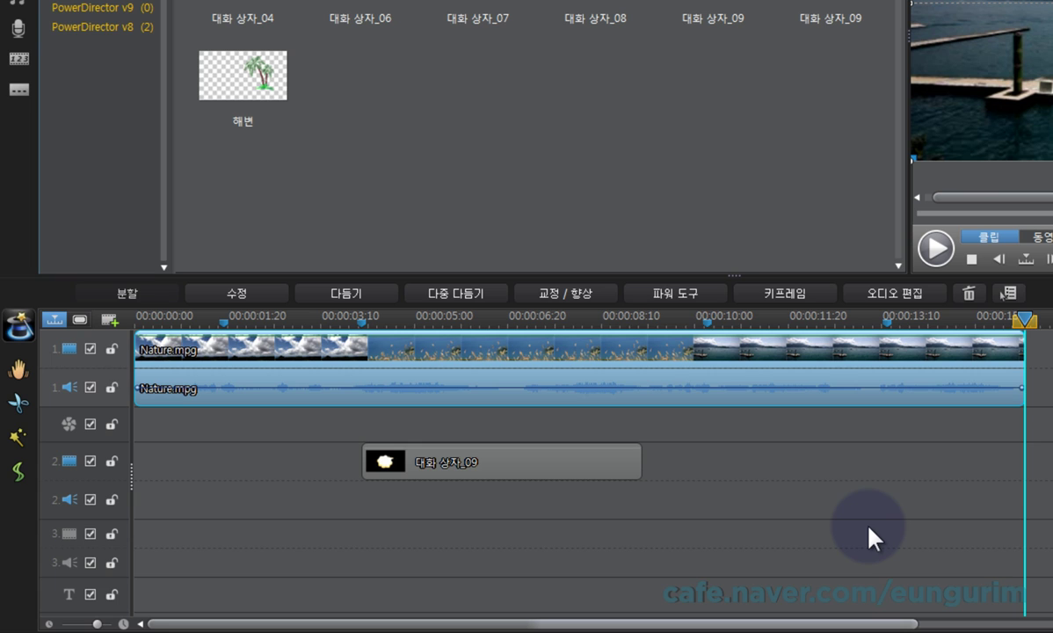
Step: Review the list of all timeline markers with their times and names, and close it without changes
right_click(807, 323)
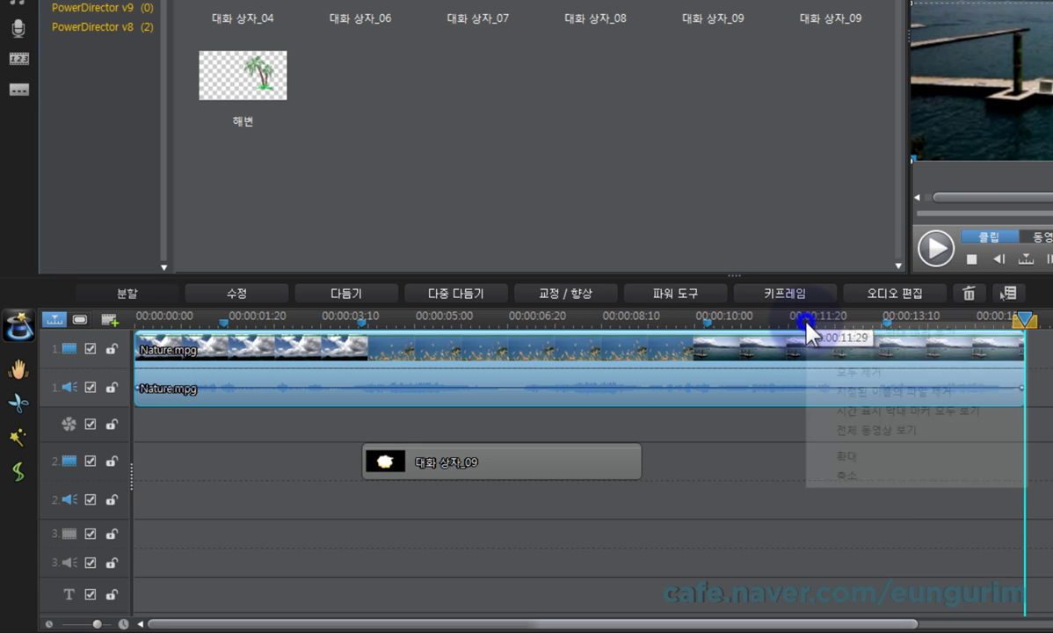
click(950, 420)
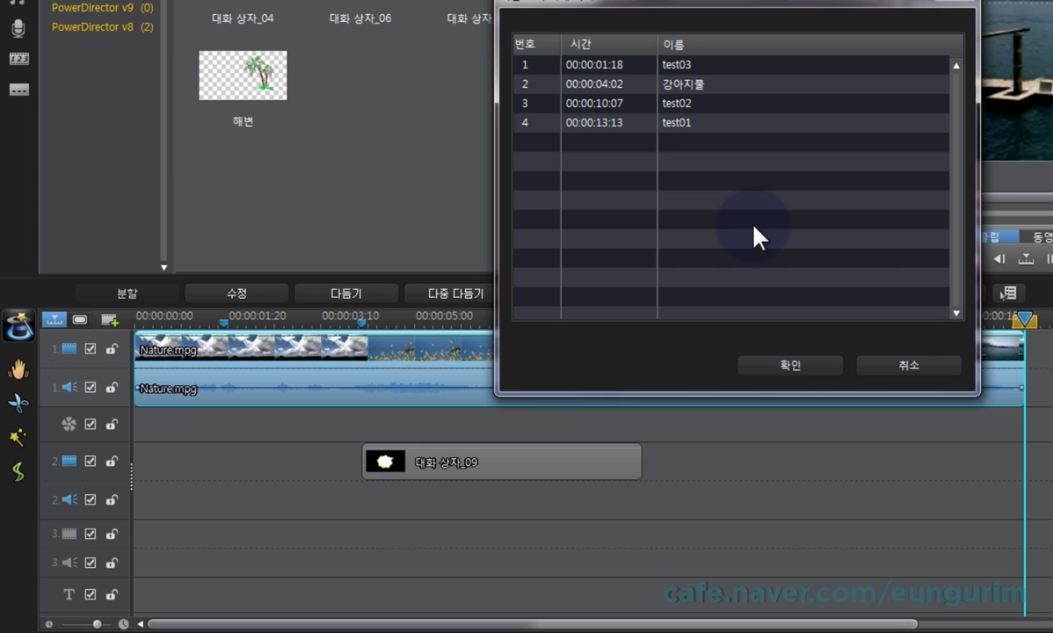
click(902, 364)
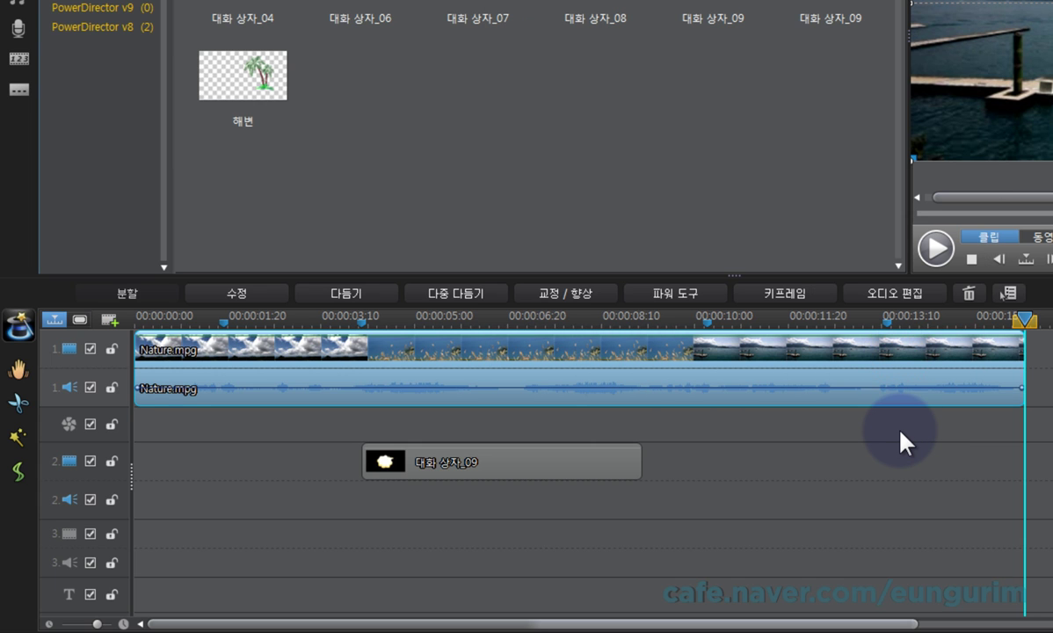
Step: Remove the 강아지풀 and test02 markers together by choosing them from the marker removal list
right_click(816, 315)
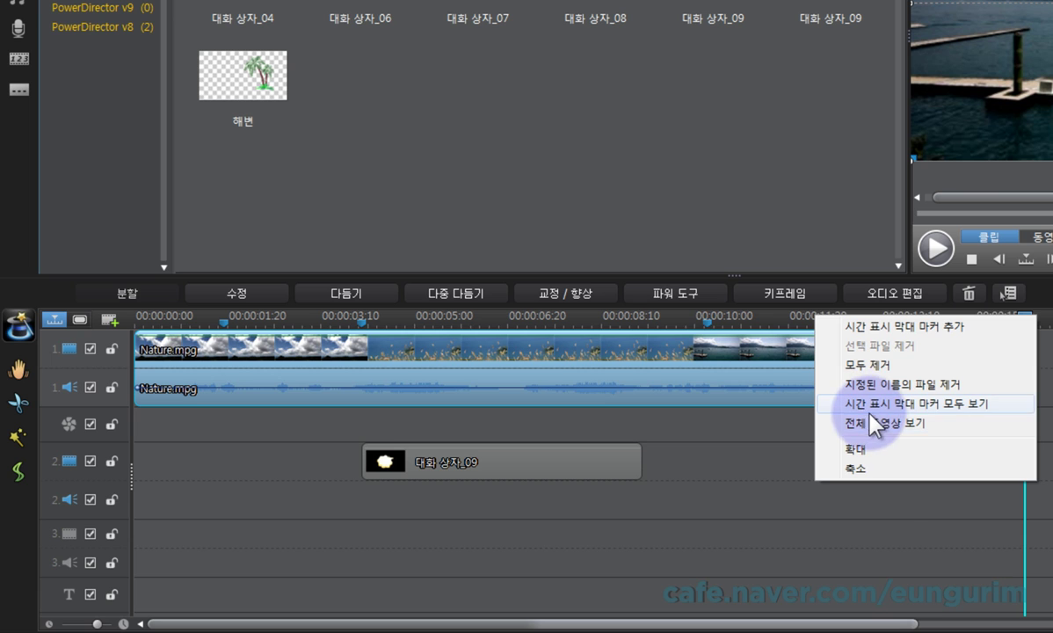
click(956, 385)
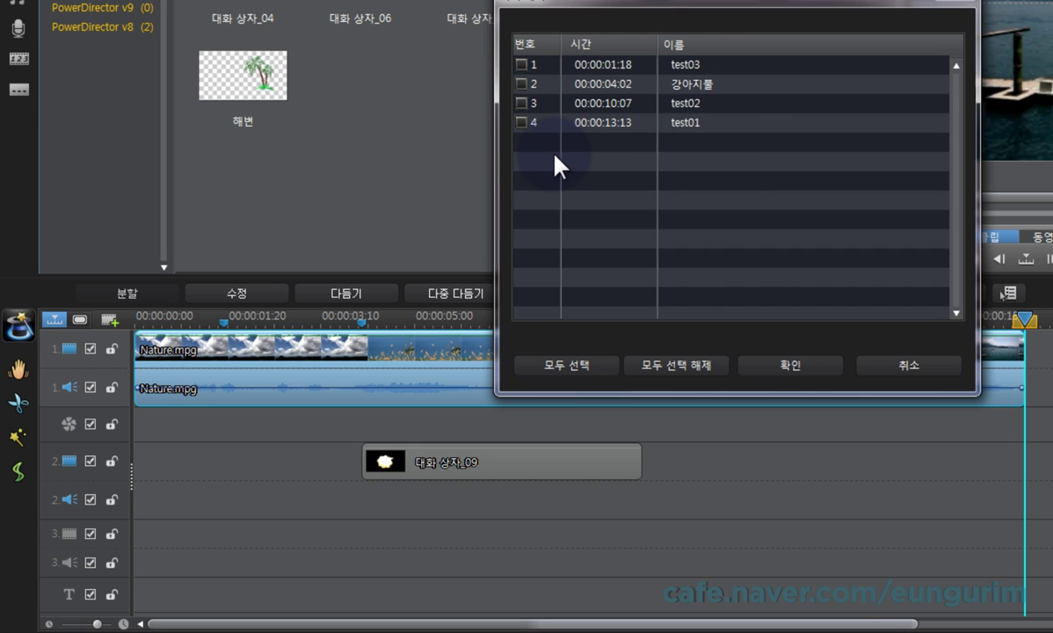
click(522, 85)
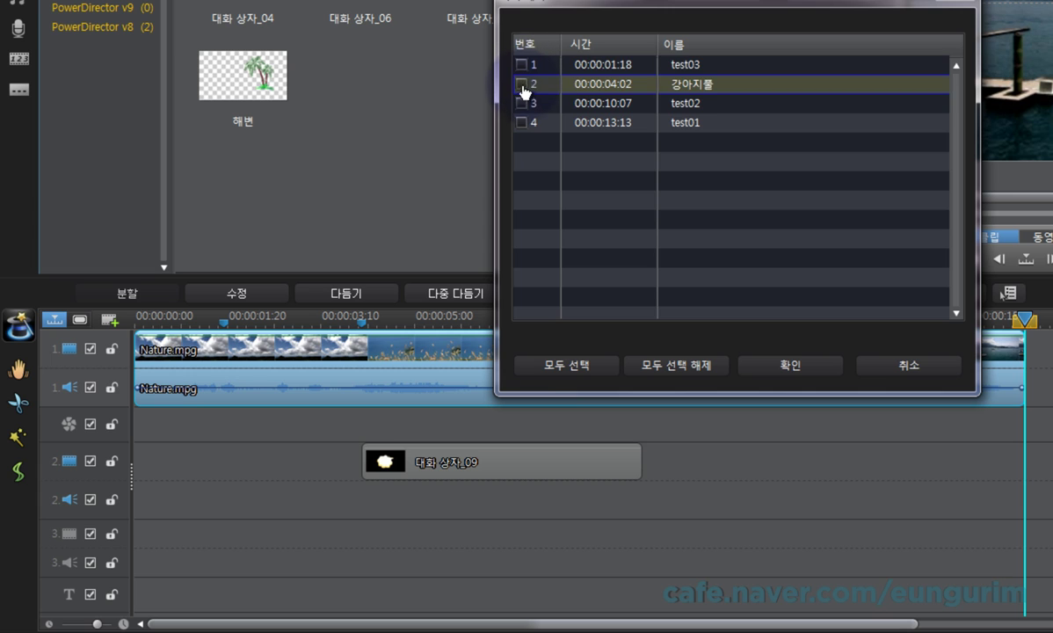
click(522, 103)
click(801, 364)
mouse_move(270, 327)
mouse_down()
mouse_move(822, 327)
mouse_move(837, 428)
mouse_up()
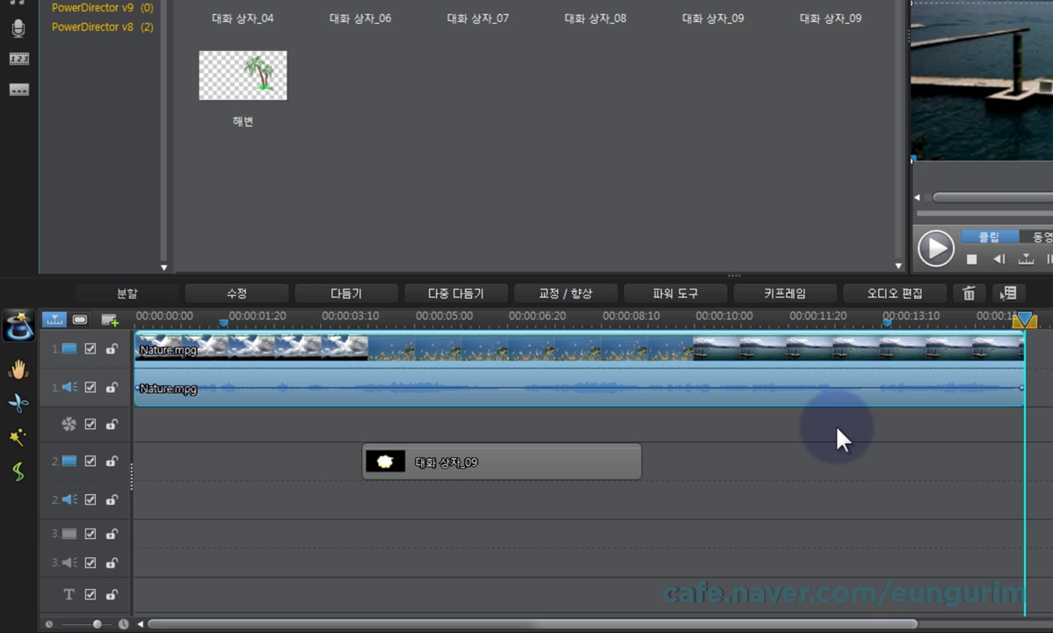
Step: Remove all timeline markers at once and undo the removal
right_click(702, 322)
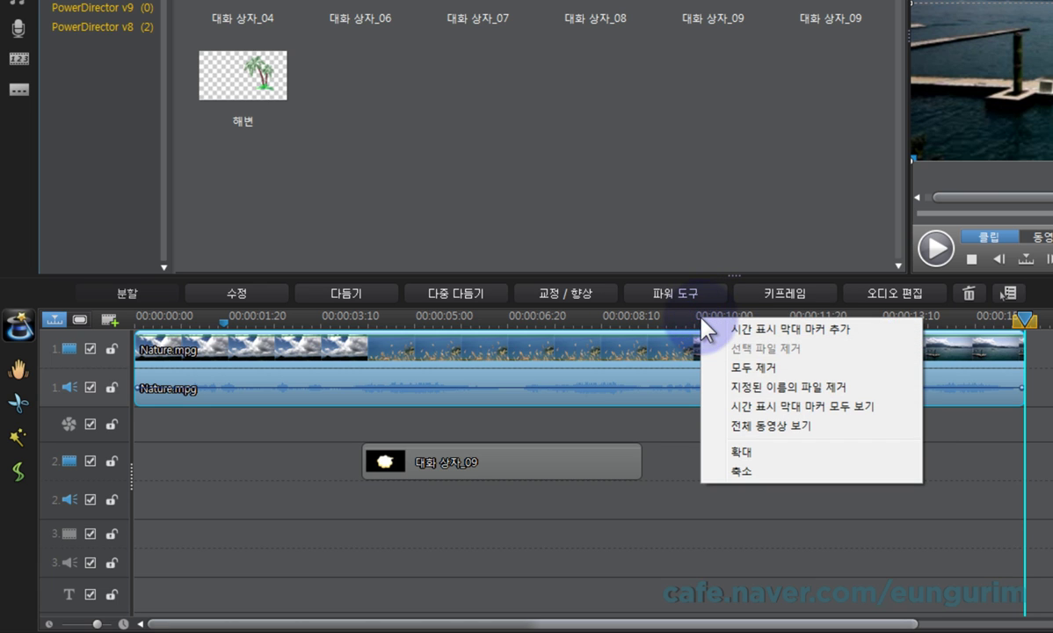
click(809, 368)
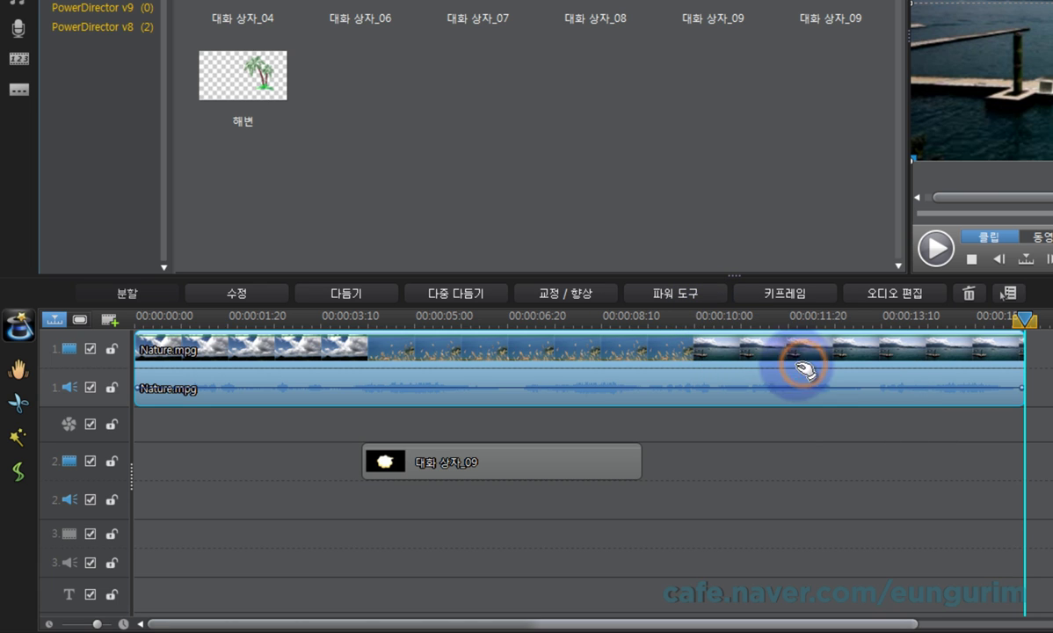
mouse_move(221, 318)
mouse_down()
mouse_move(209, 318)
mouse_move(849, 318)
mouse_move(909, 411)
mouse_up()
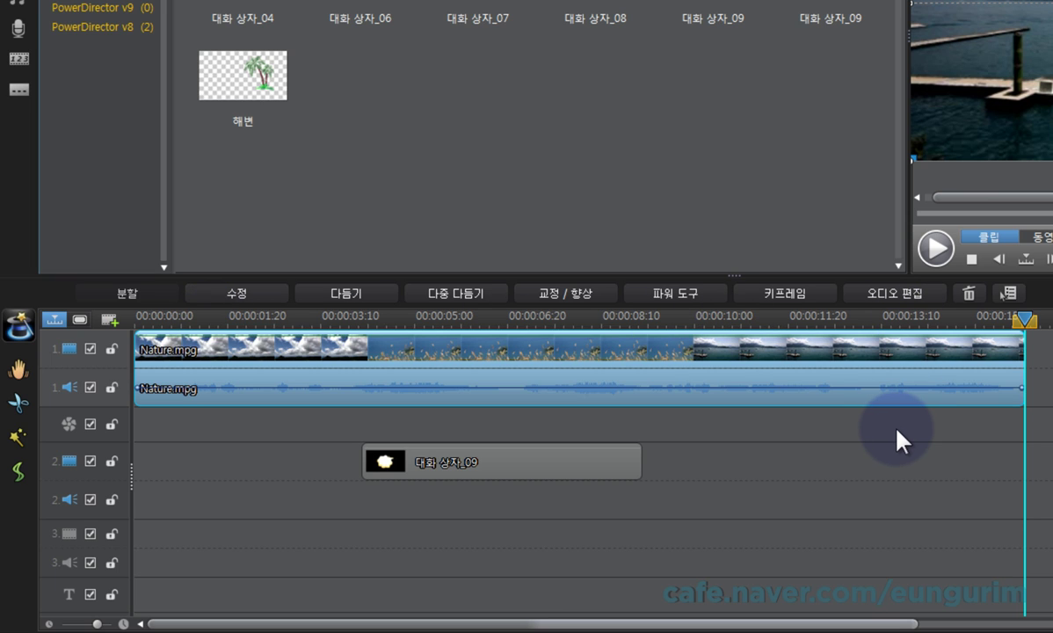
key(ctrl+z)
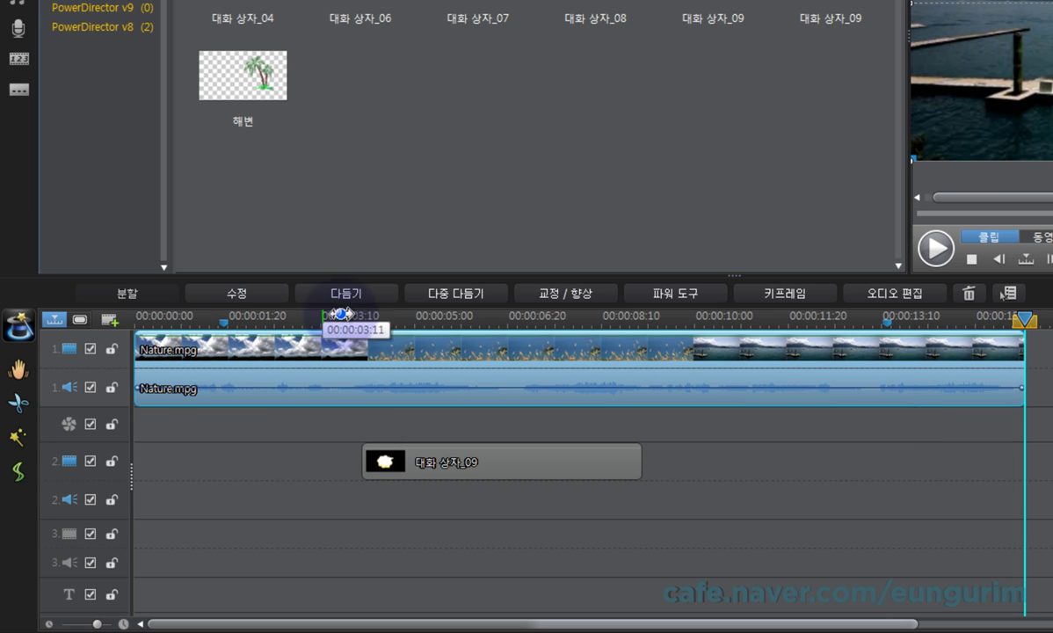
Step: Remove the test01 marker at 00:00:13:13 individually and delete the test03 marker by pulling it off the timeline ruler
right_click(888, 333)
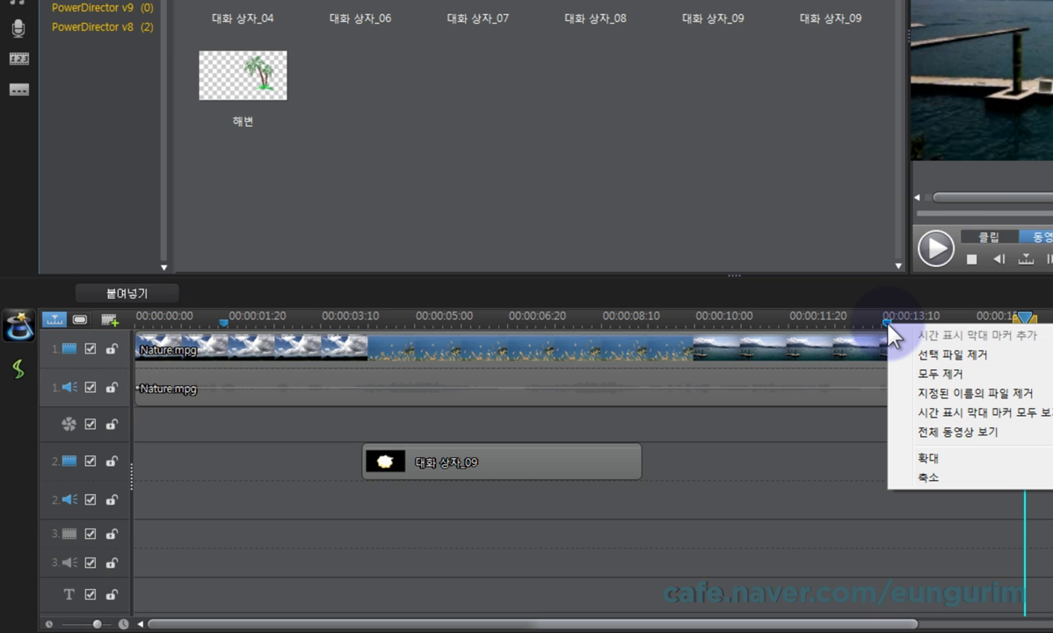
click(974, 353)
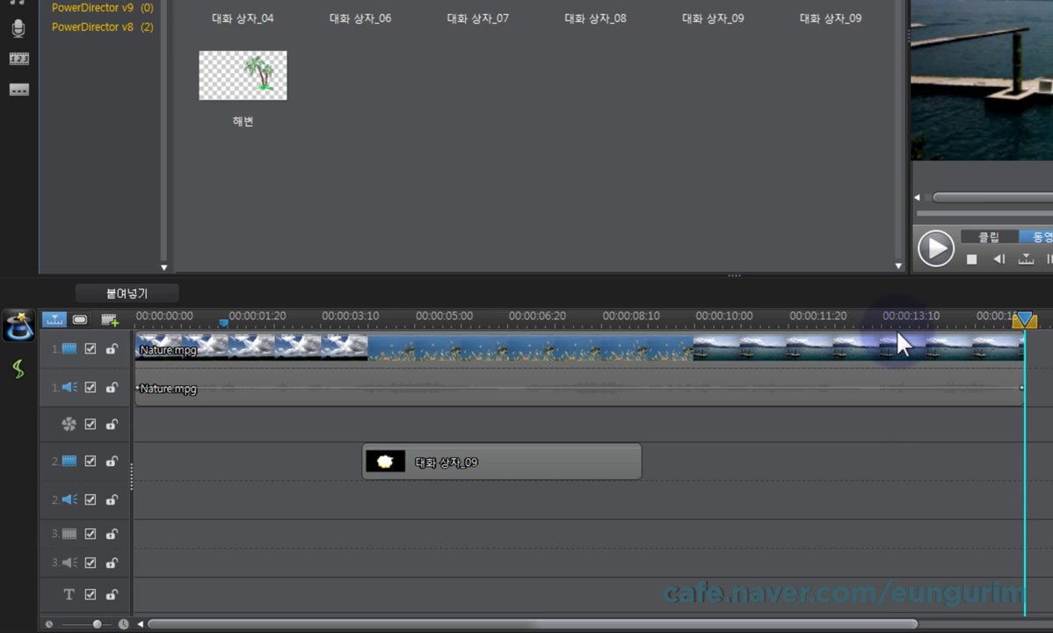
mouse_move(219, 323)
mouse_down()
mouse_move(297, 325)
mouse_move(176, 324)
mouse_move(265, 328)
mouse_up()
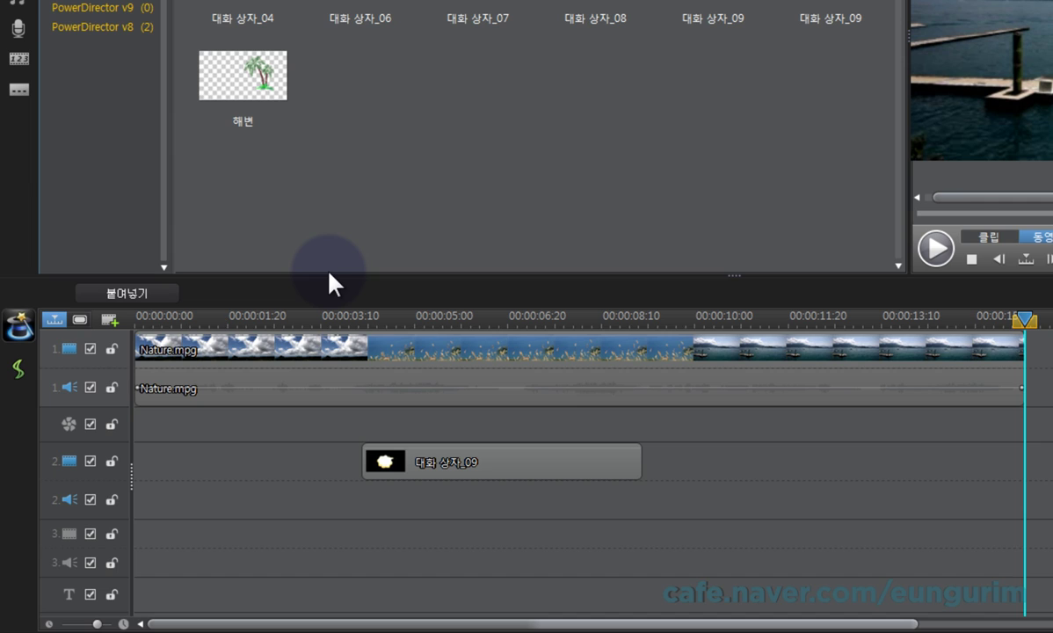